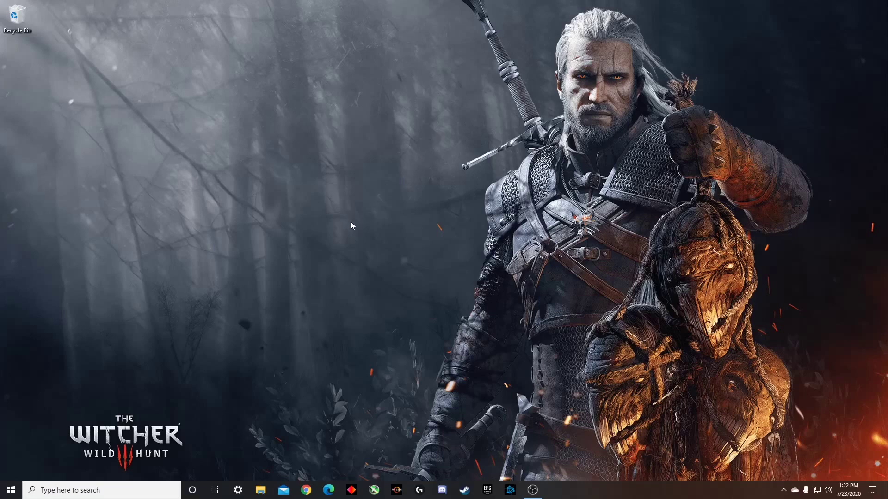
- Check the classic mouse Pointer Options and confirm them with enhanced pointer precision disabled
click(238, 491)
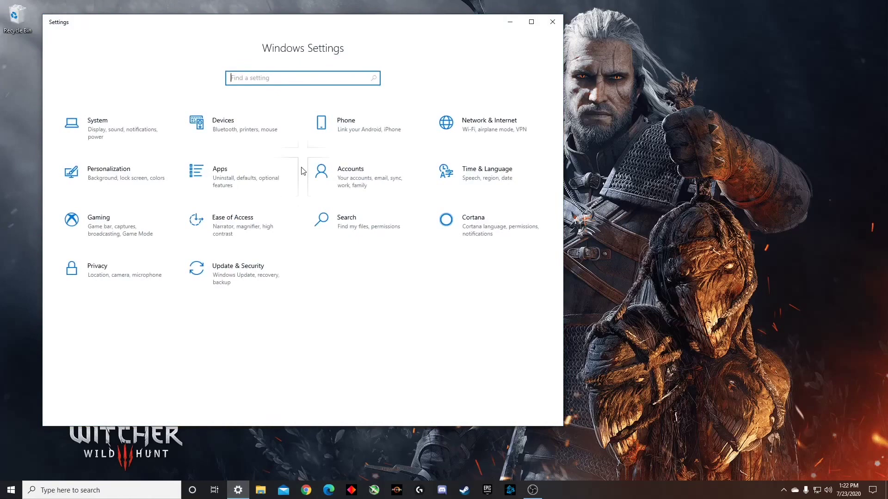
click(236, 130)
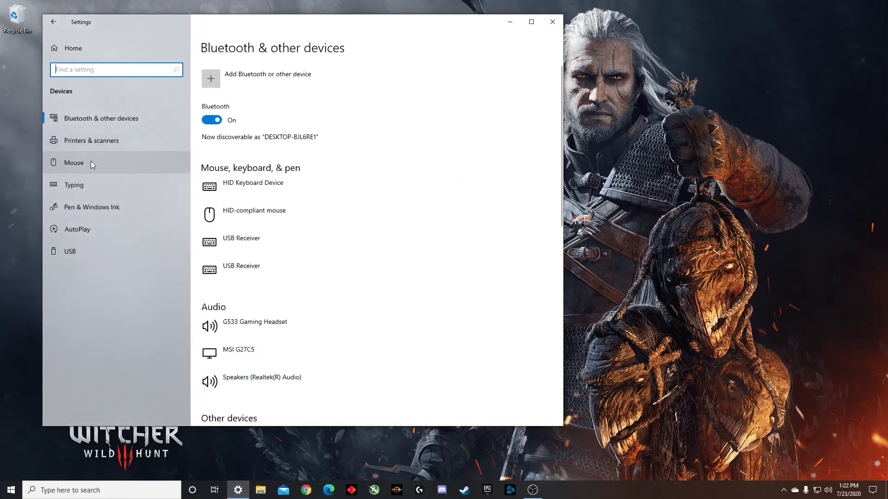
click(77, 163)
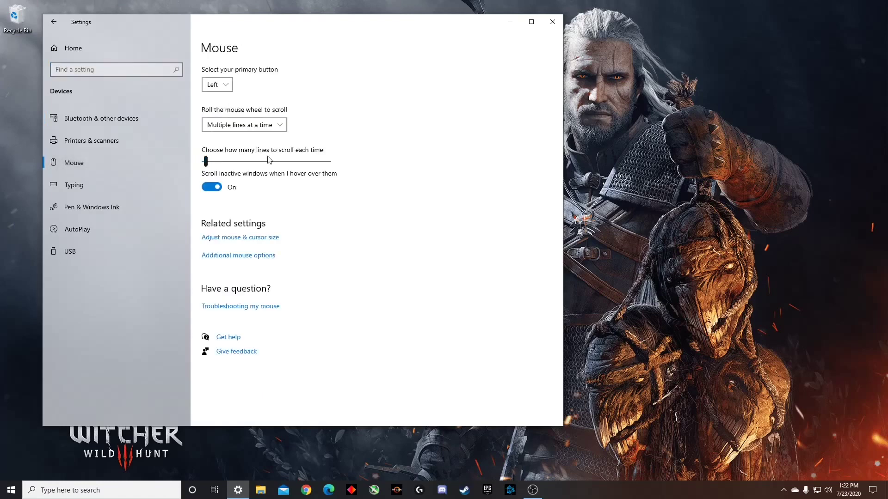
click(250, 251)
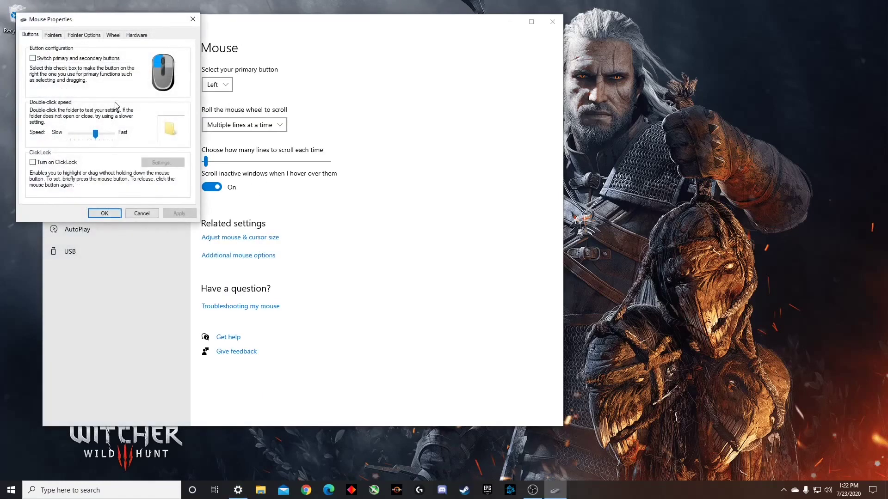
click(94, 36)
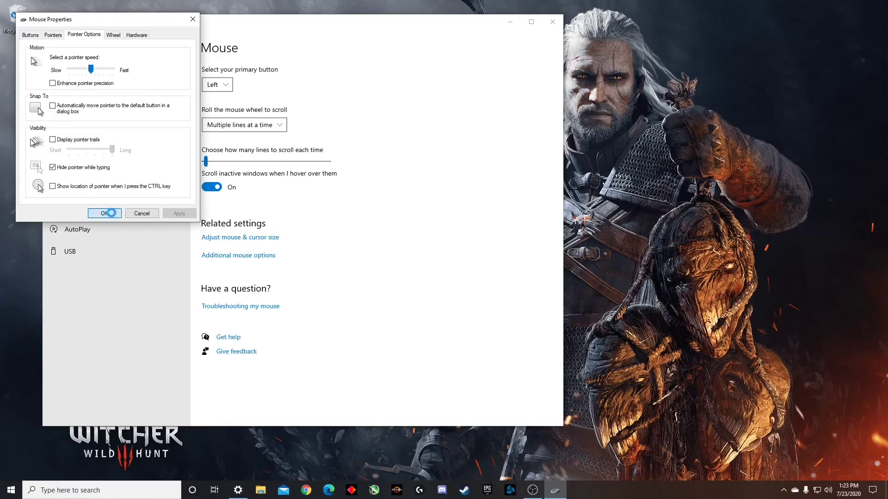
click(104, 213)
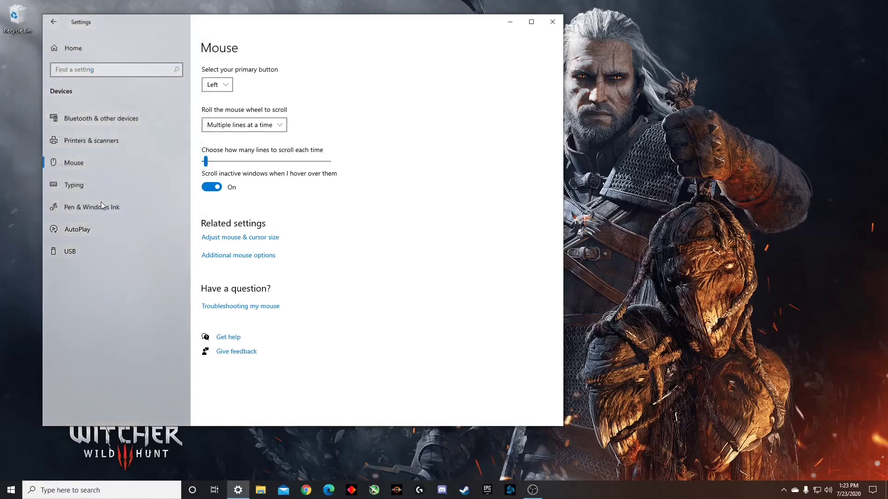
- Open System > Display and leave the resolution at 1920 × 1080 (Recommended)
click(73, 49)
click(121, 132)
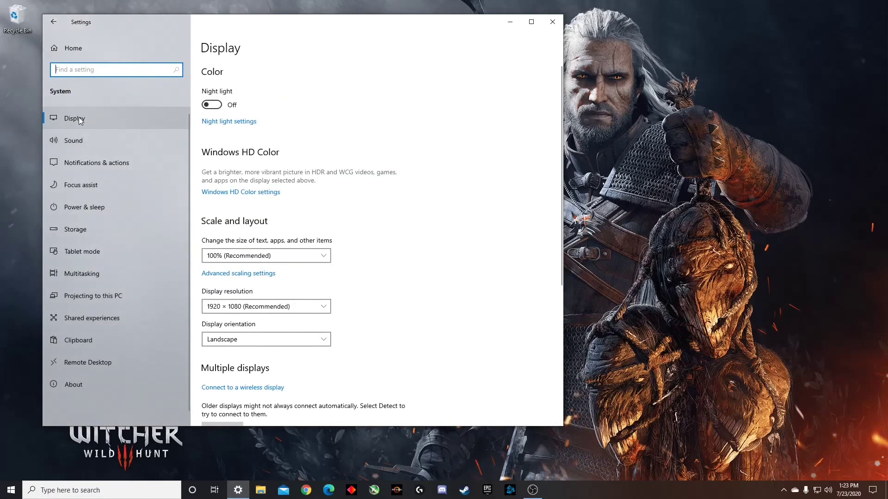
scroll(342, 254, down, 2)
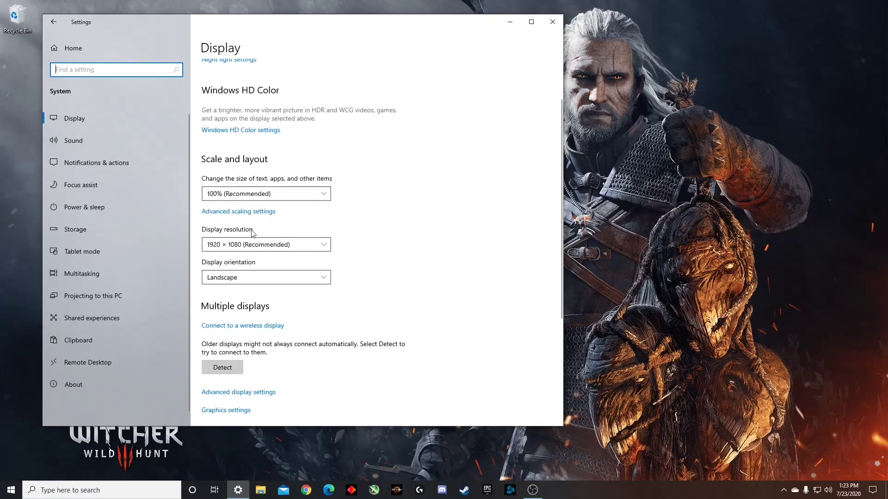
click(273, 247)
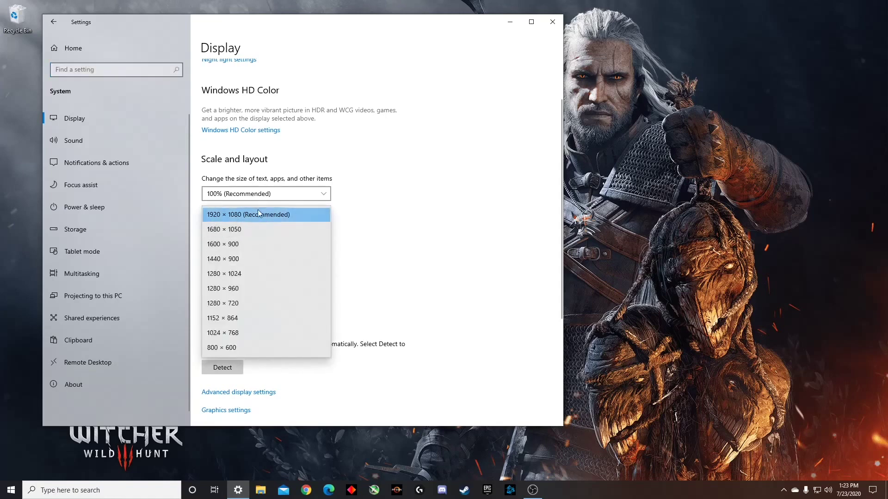
click(254, 214)
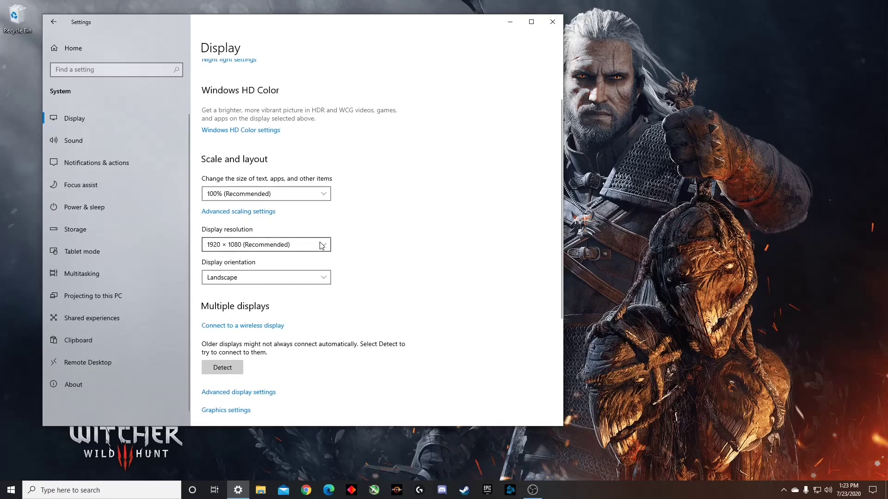
scroll(305, 271, down, 2)
scroll(303, 273, down, 1)
scroll(294, 263, up, 1)
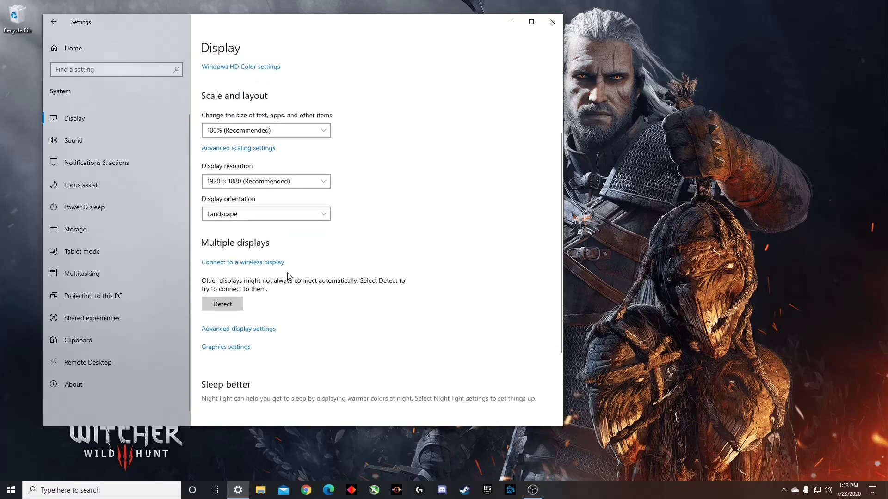
- Set the MSI G27C5 monitor to 165 Hertz in the display adapter properties and apply
click(251, 331)
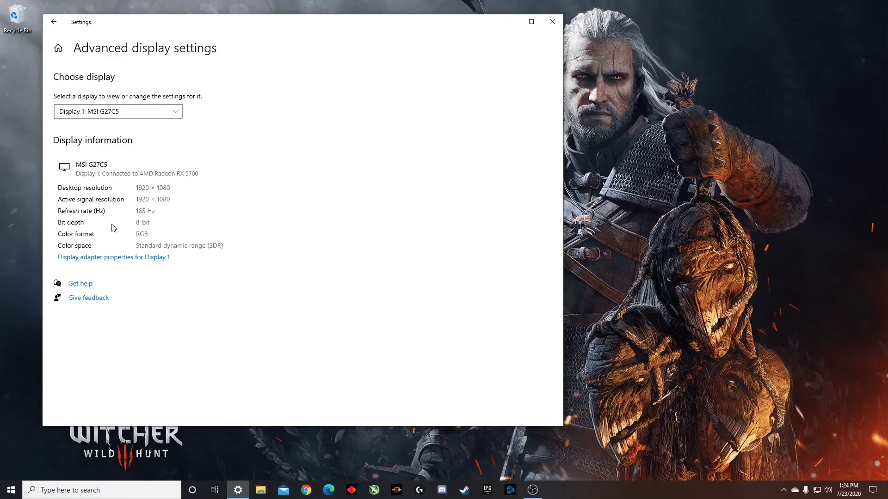
click(122, 258)
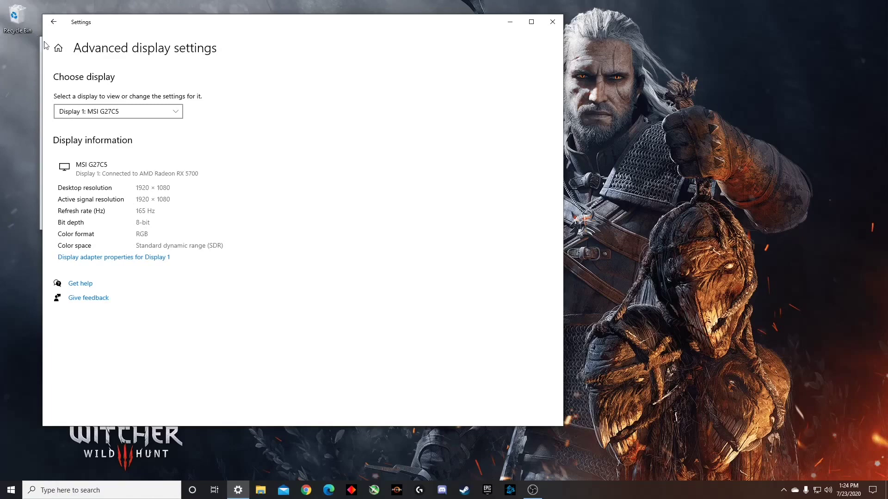
mouse_move(92, 24)
mouse_down()
mouse_move(155, 25)
mouse_move(257, 79)
mouse_up()
click(83, 47)
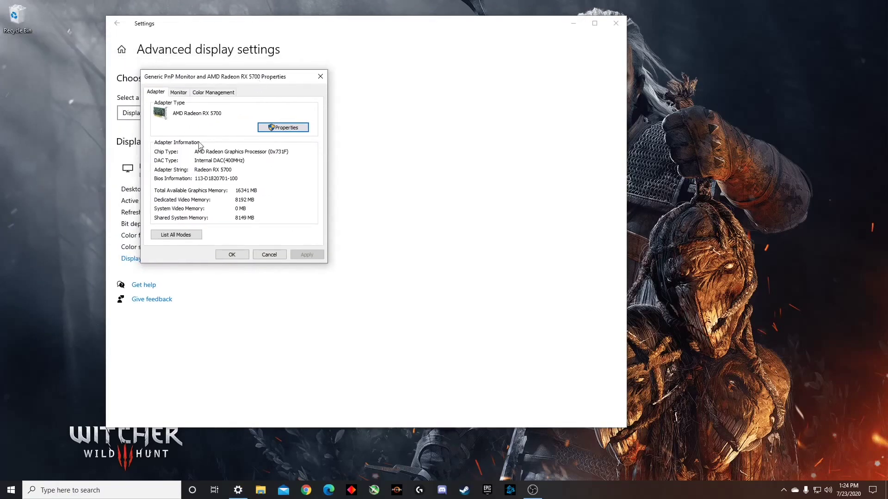
click(183, 94)
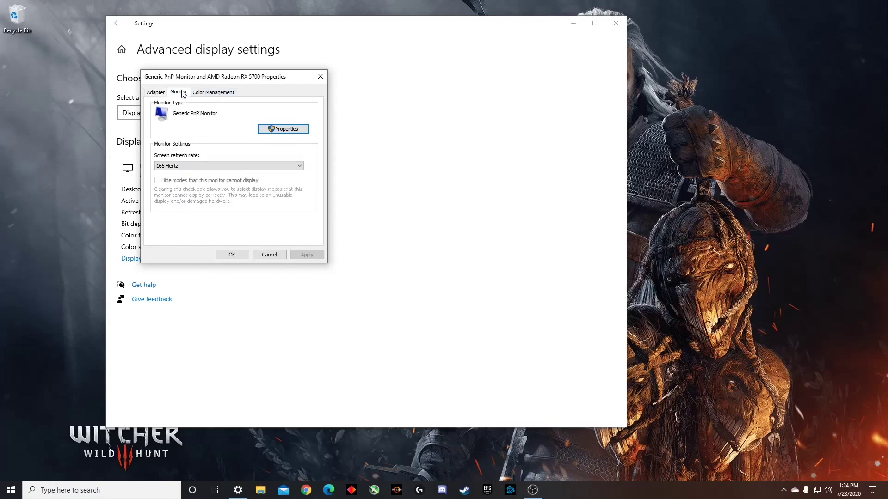
click(217, 166)
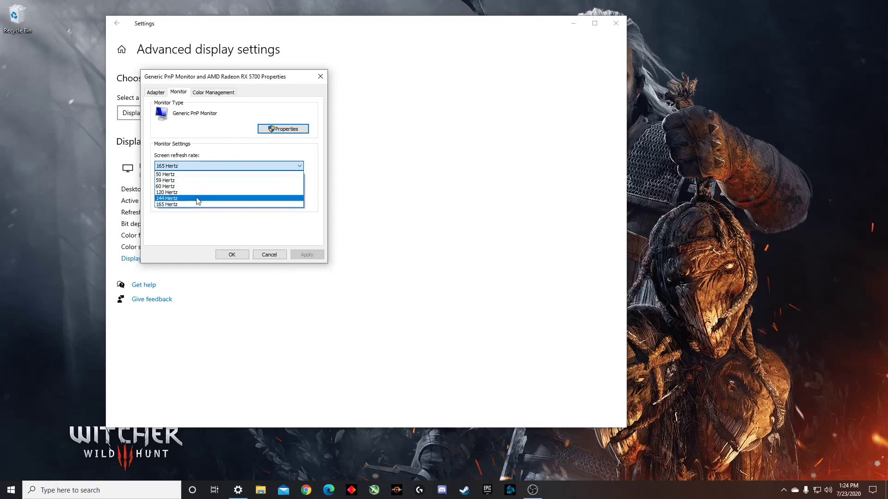
click(173, 206)
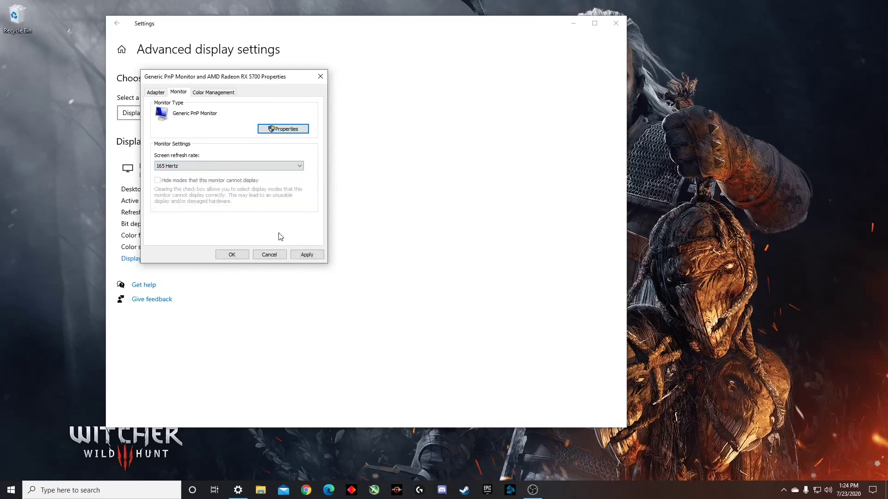
click(311, 257)
click(234, 254)
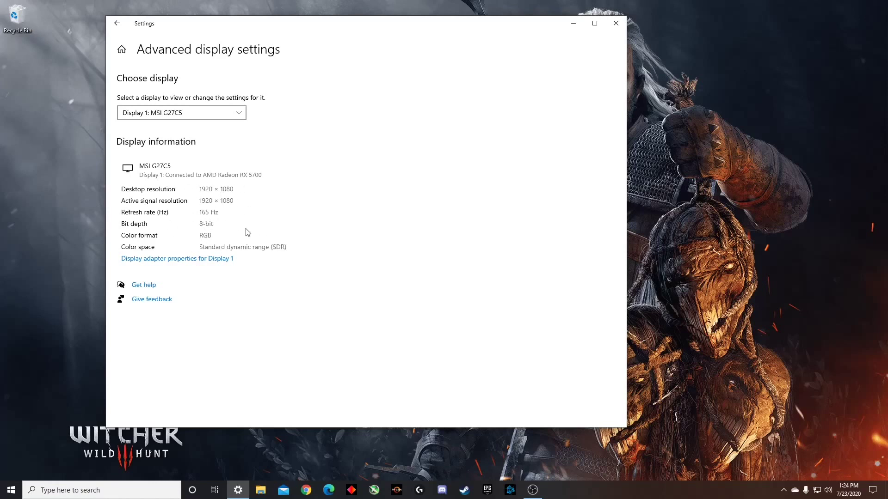
- Set the Power & sleep power mode slider to Best performance
click(115, 24)
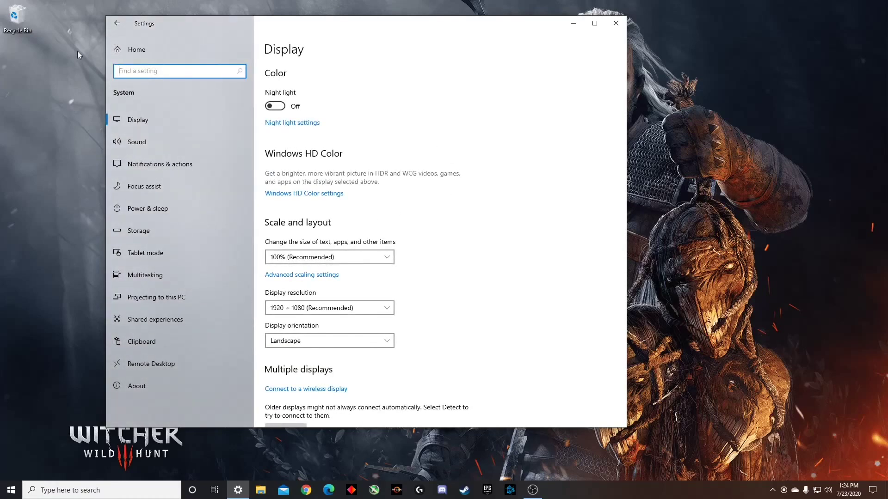
mouse_move(147, 208)
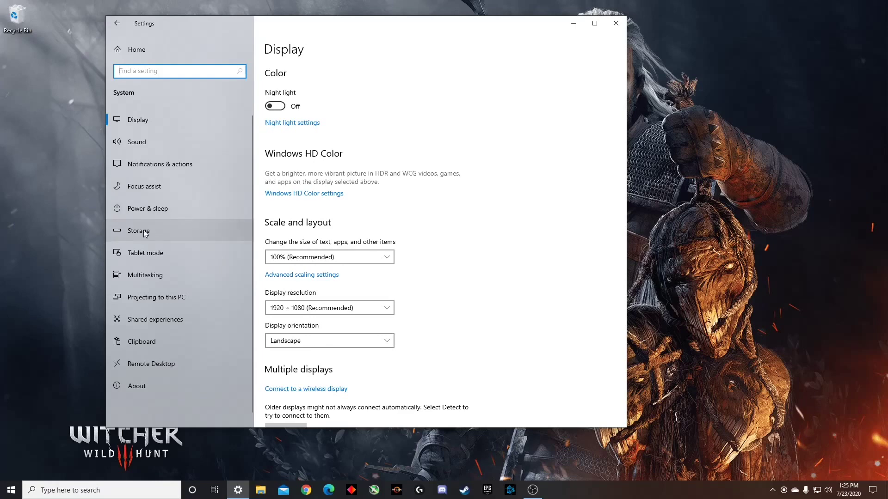
click(154, 207)
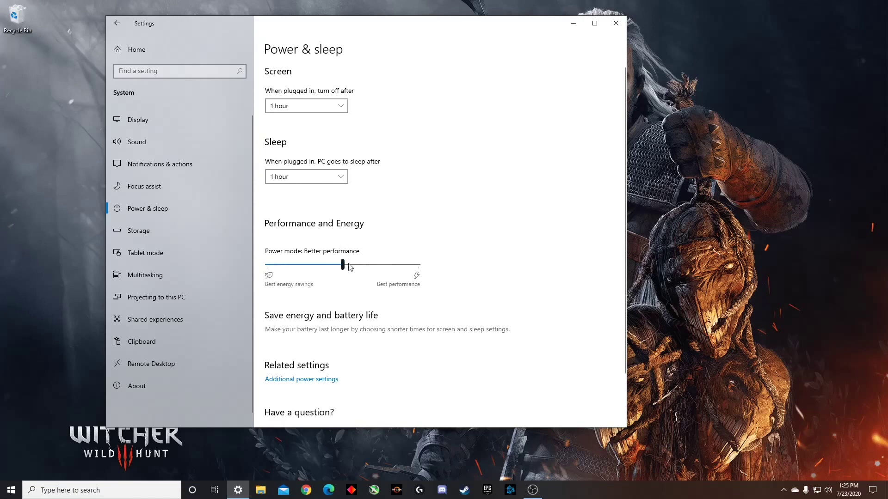
drag(343, 266, 451, 270)
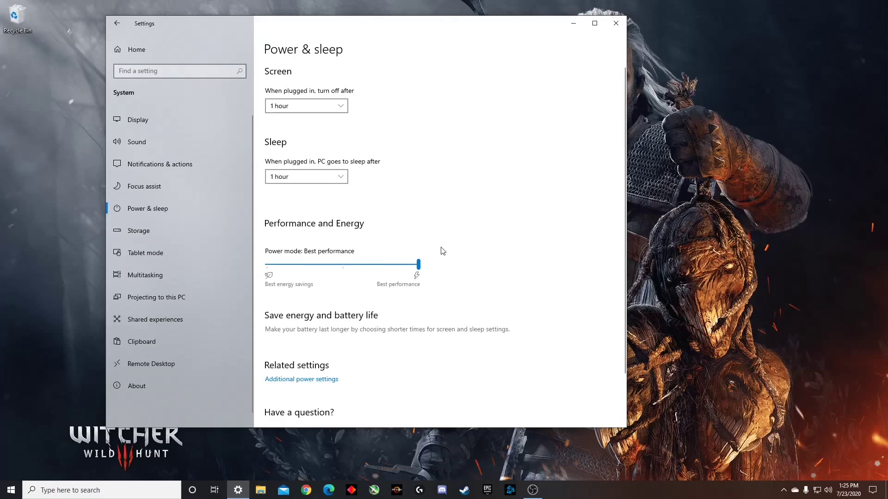
scroll(496, 305, down, 2)
scroll(497, 304, up, 2)
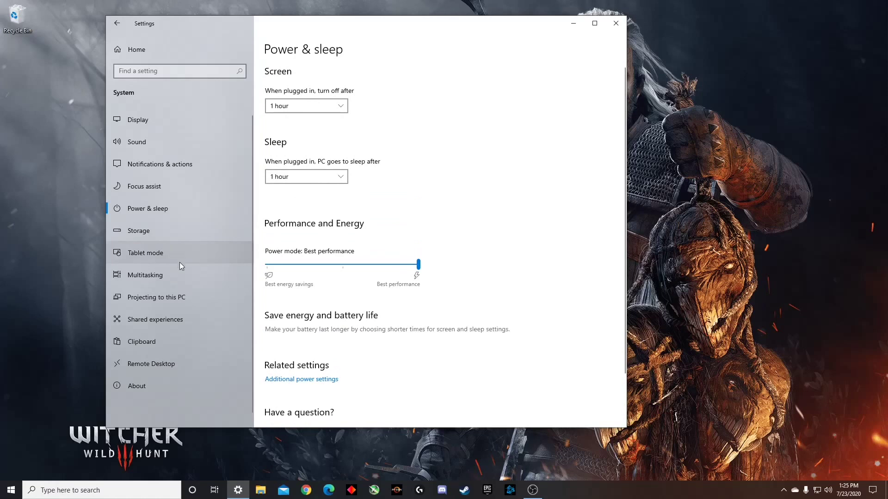
- Check the Apps > Startup list's toggles and impact ratings, then go back to Home
click(134, 51)
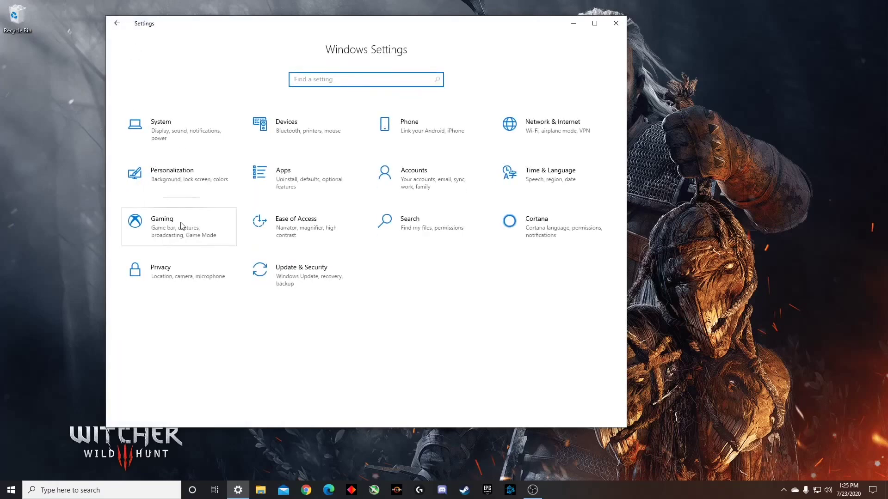
click(303, 179)
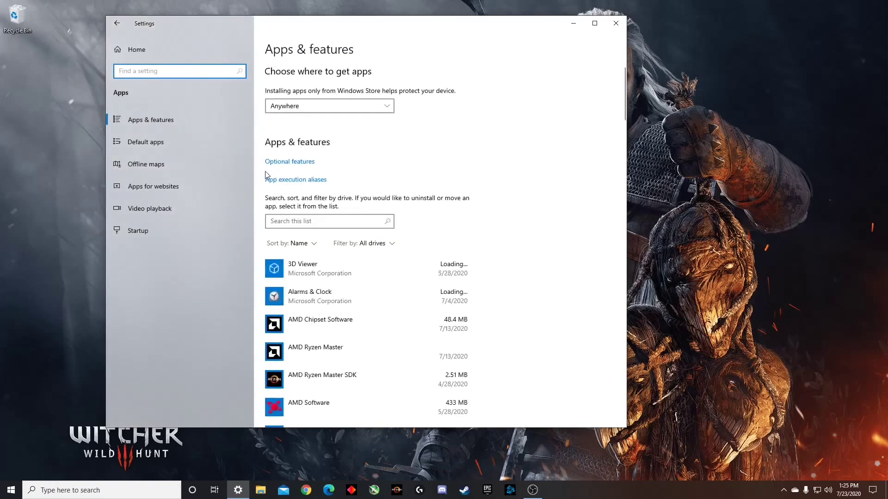
click(142, 232)
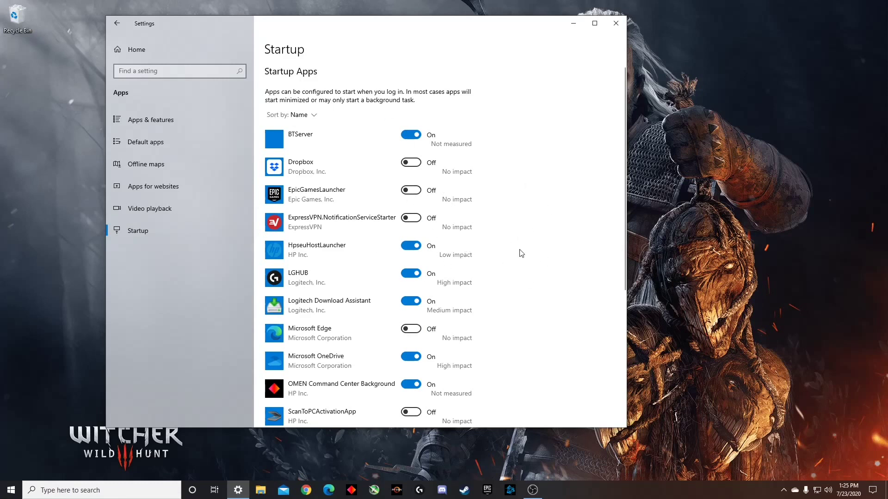
scroll(516, 252, down, 4)
scroll(514, 254, down, 2)
scroll(513, 254, up, 6)
scroll(451, 243, down, 2)
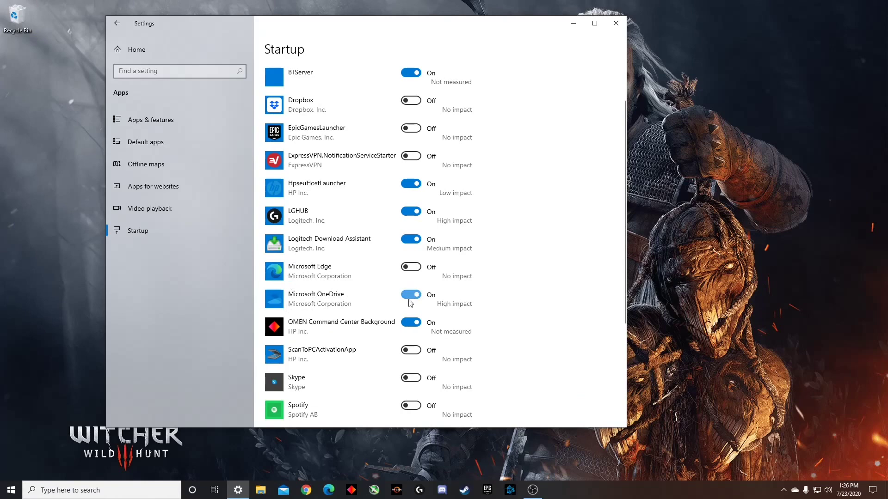
scroll(514, 295, down, 3)
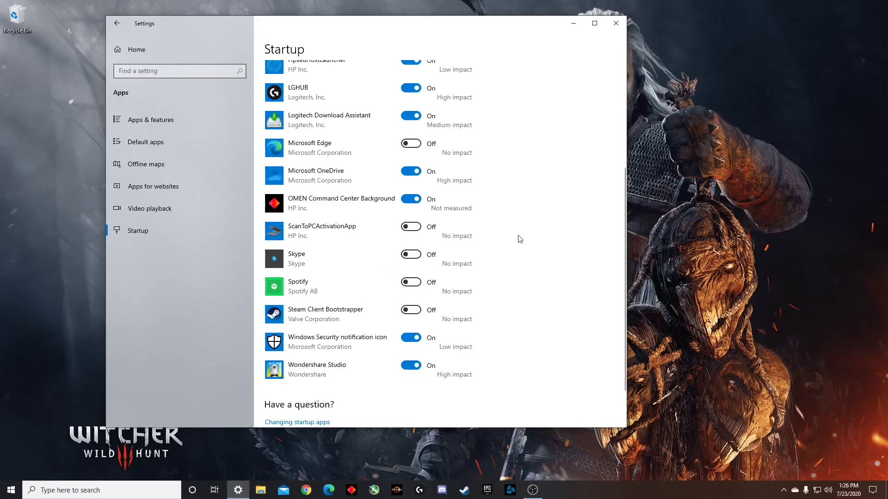
scroll(489, 278, up, 4)
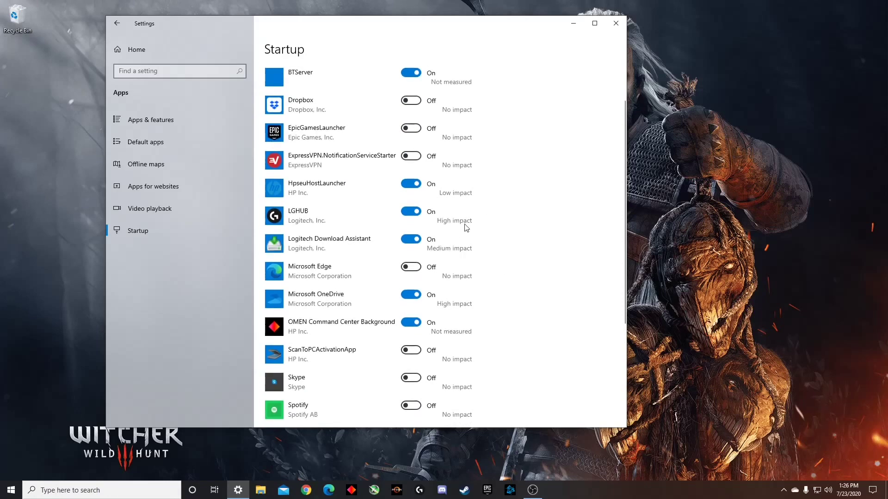
scroll(531, 210, up, 2)
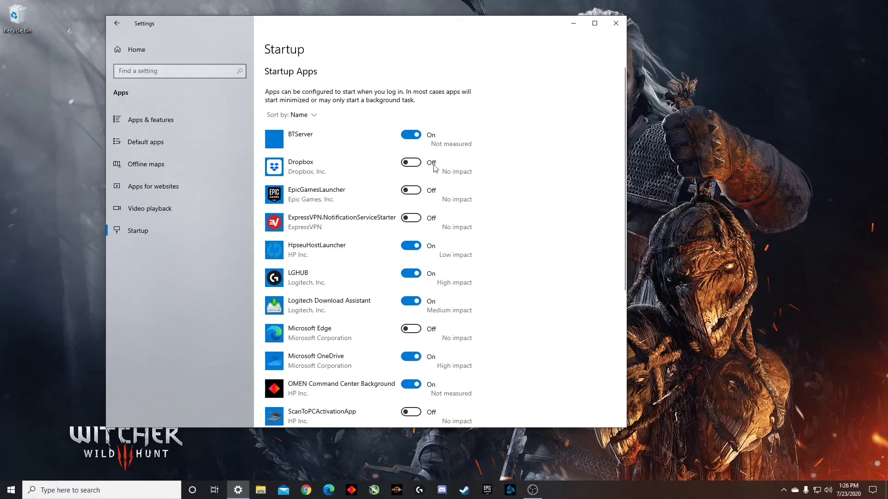
click(136, 49)
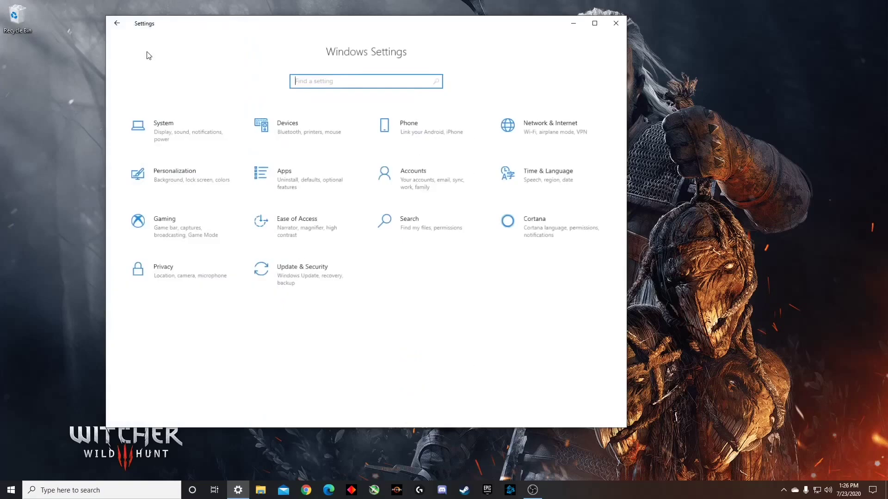
- Close the Settings window
click(615, 24)
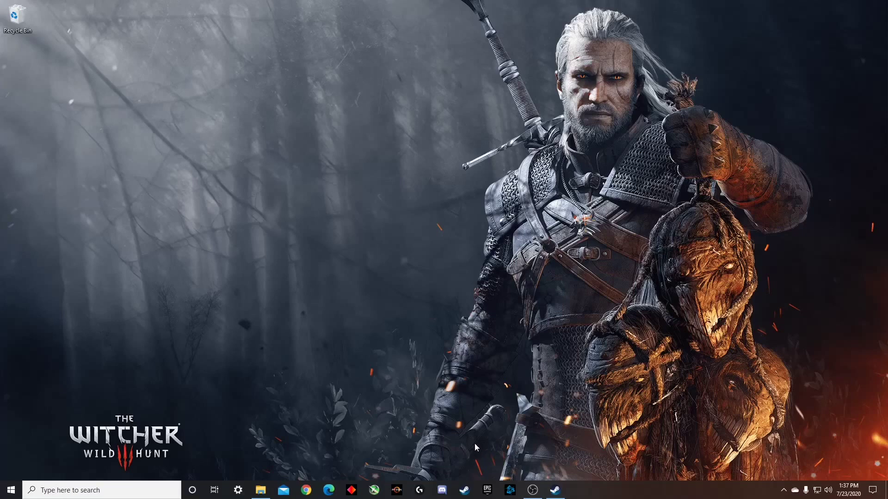
- Bring up Steam and browse the store's Top Sellers list
click(465, 490)
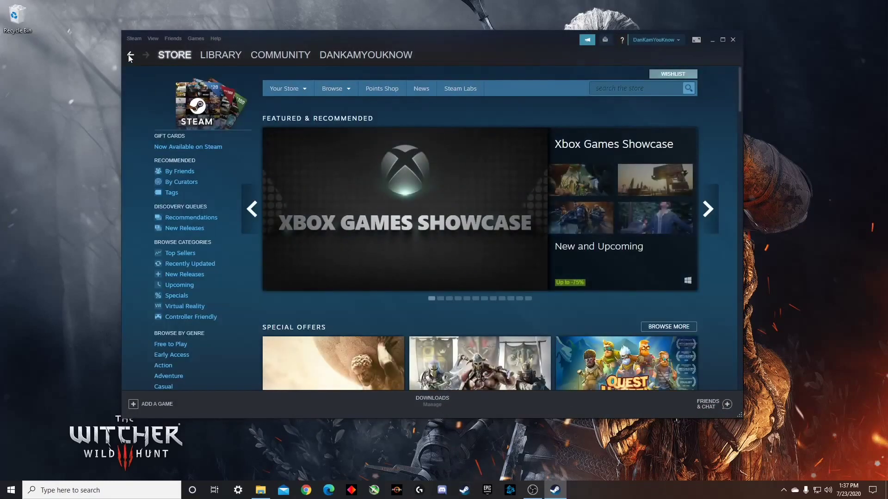
click(130, 54)
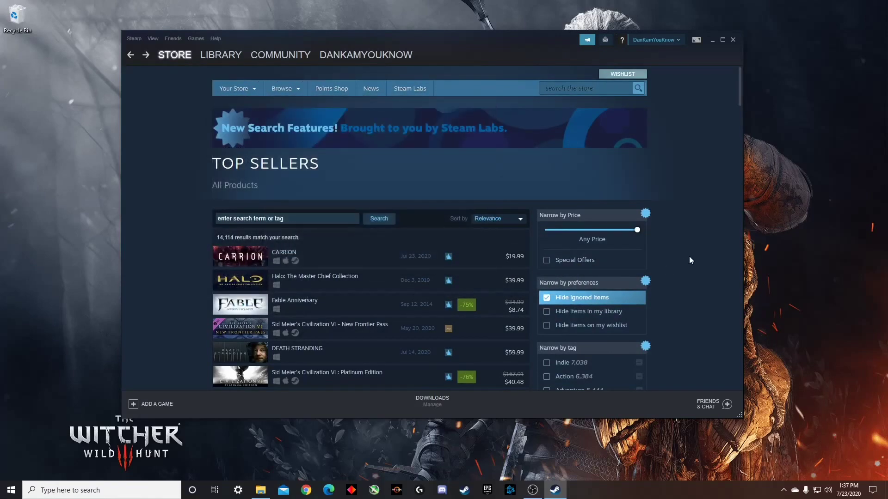
scroll(349, 279, down, 3)
scroll(352, 271, down, 4)
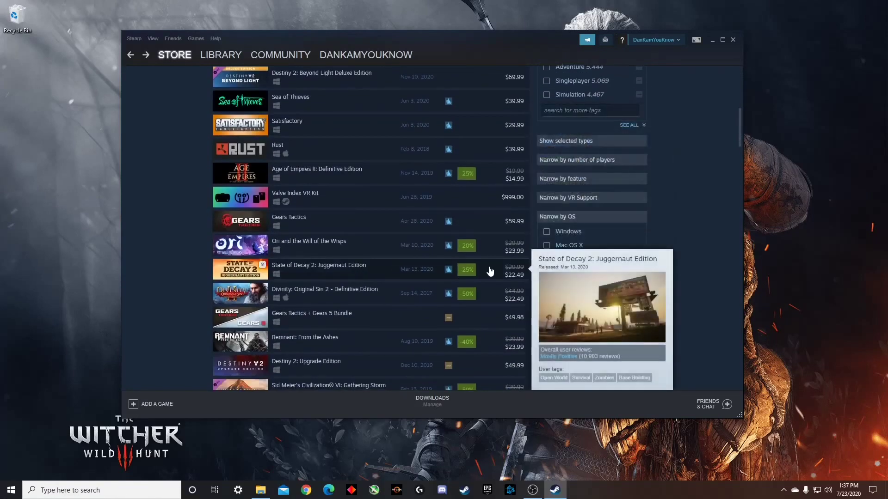
scroll(481, 276, down, 1)
scroll(482, 276, down, 2)
scroll(493, 248, down, 3)
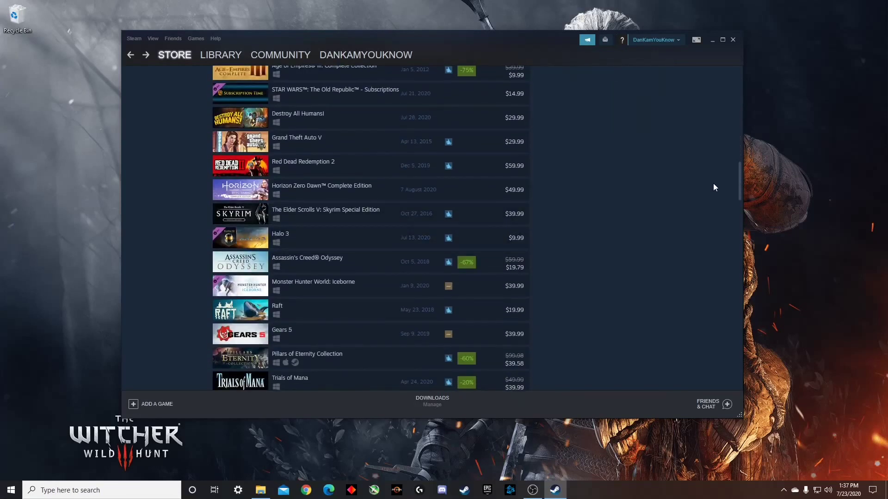
click(713, 40)
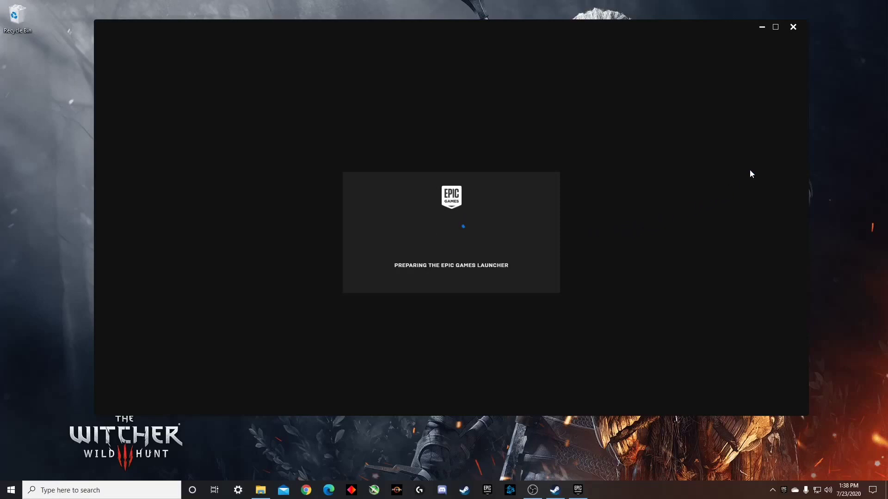
click(793, 26)
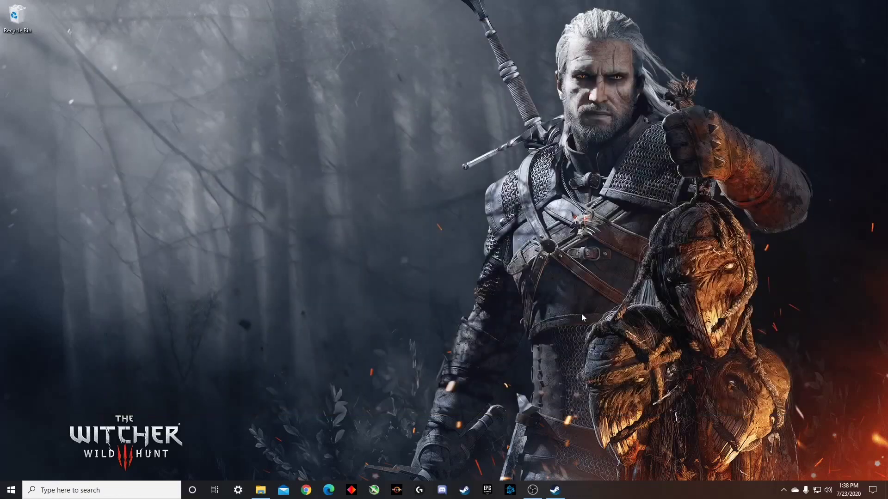
click(511, 492)
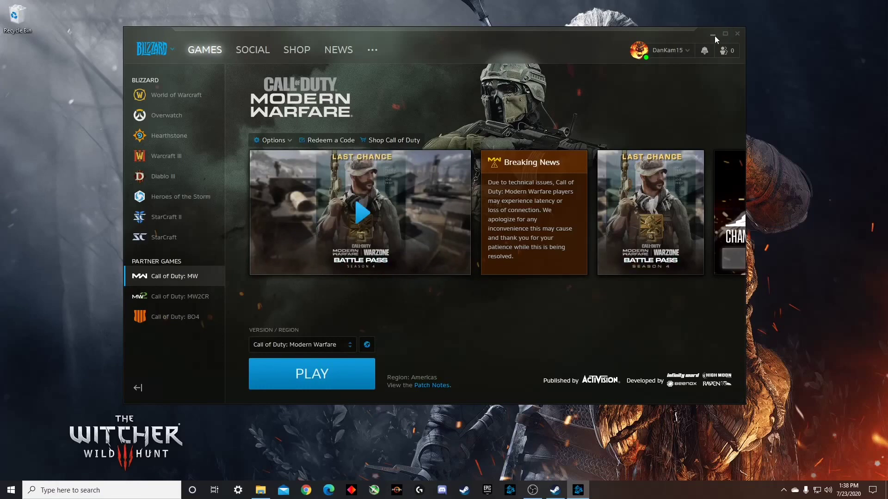
click(737, 33)
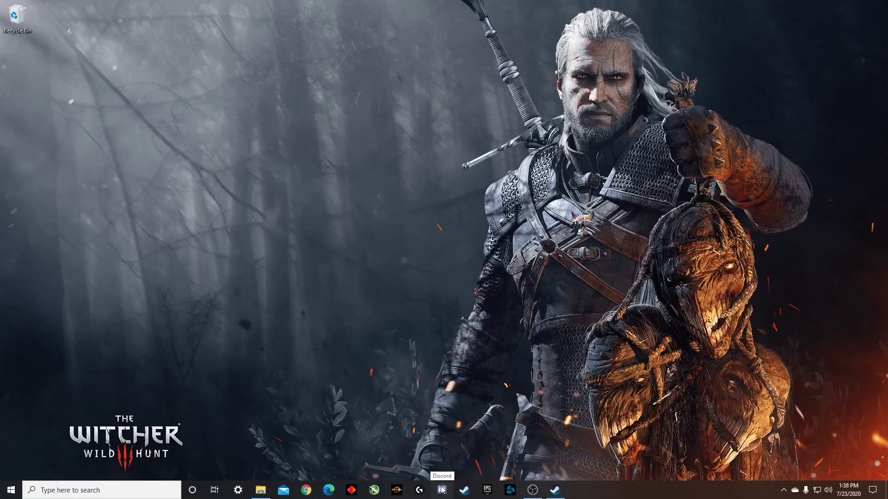
click(442, 491)
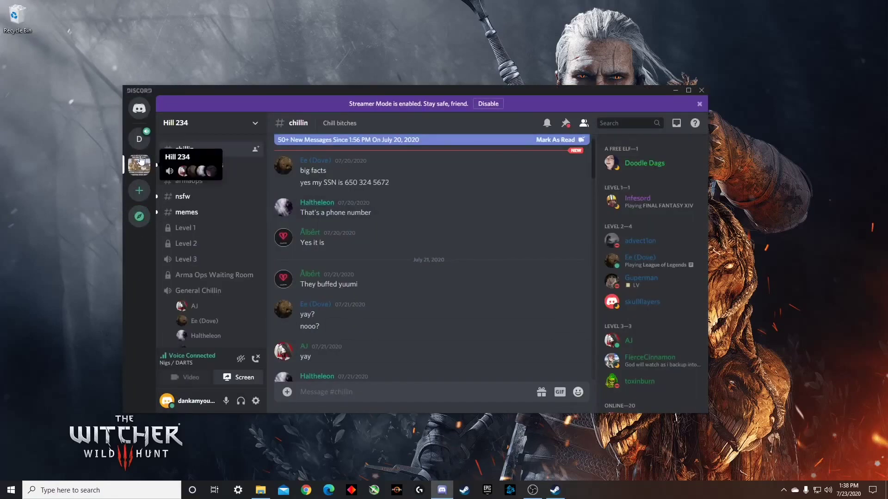
click(139, 139)
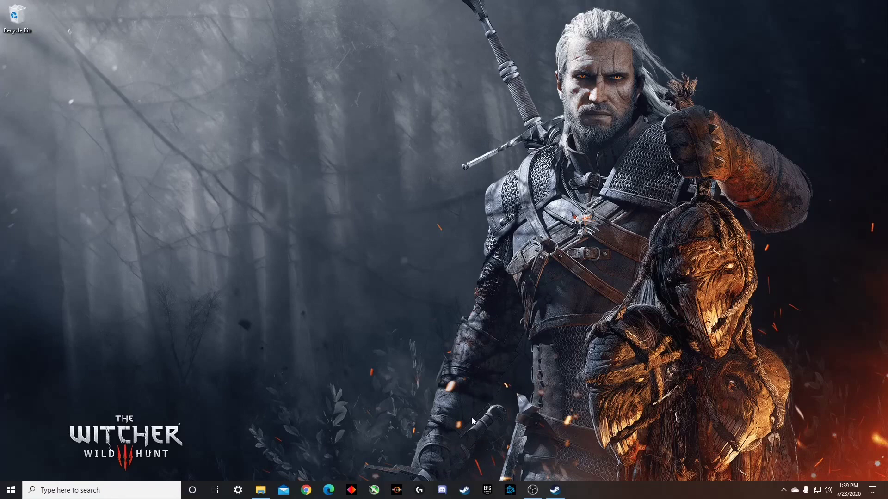
click(419, 490)
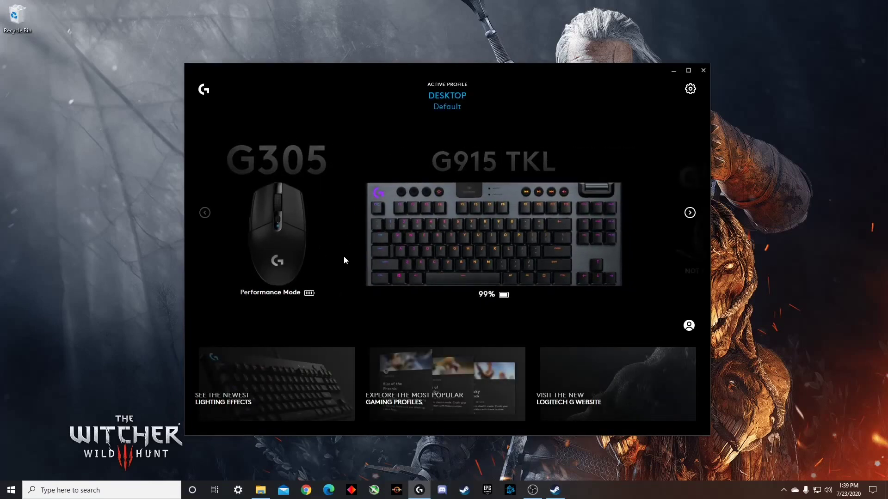
click(596, 230)
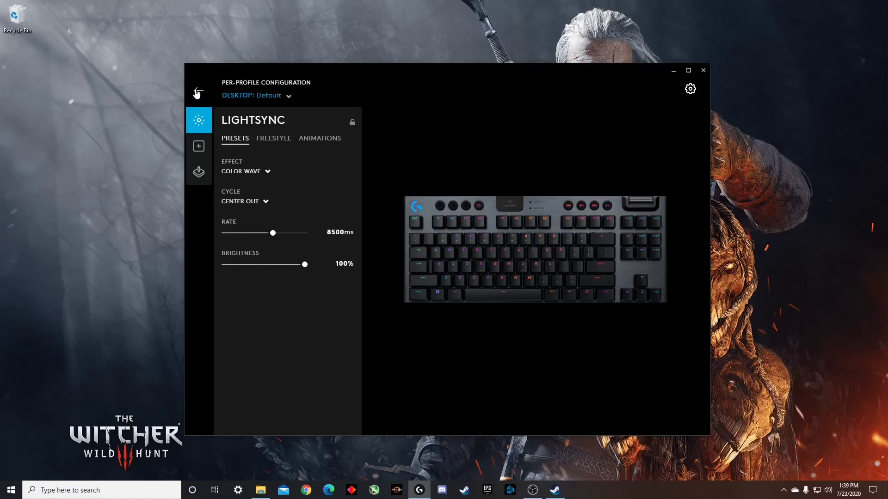
click(200, 89)
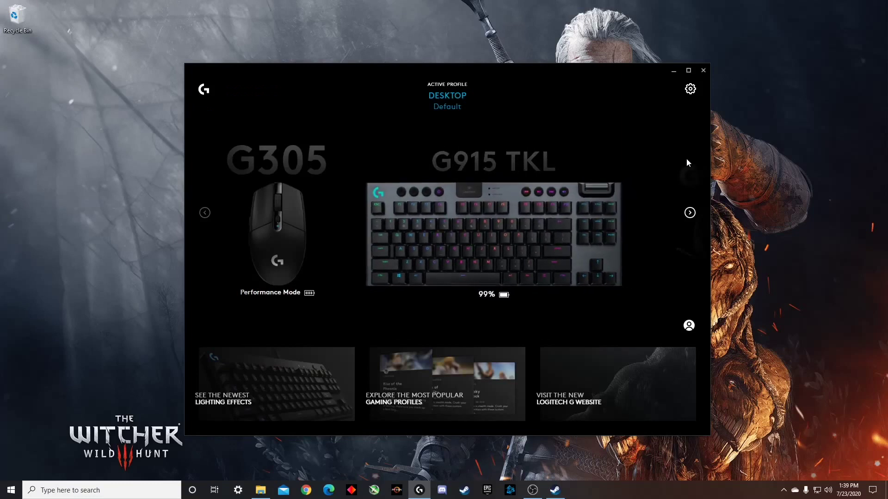
click(703, 71)
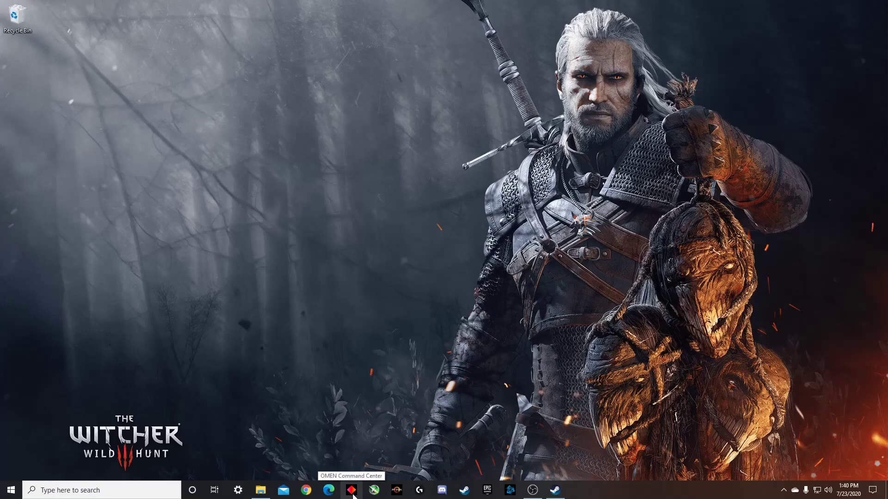
- Launch Ryzen Master past the overclocking warning and switch from Advanced to Basic View
click(353, 494)
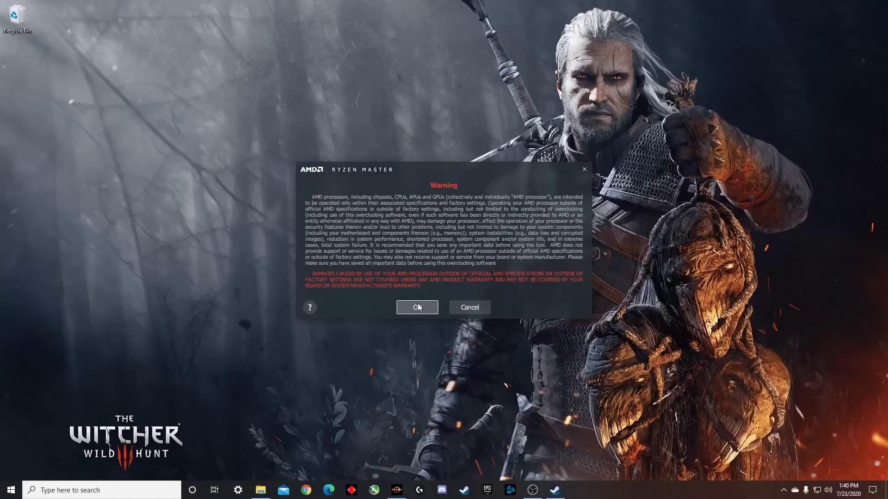
click(416, 306)
drag(475, 169, 465, 108)
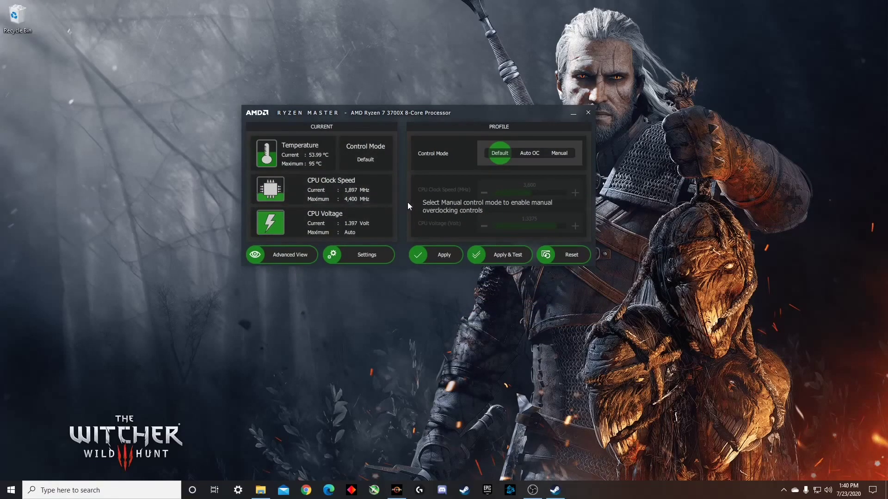
click(305, 255)
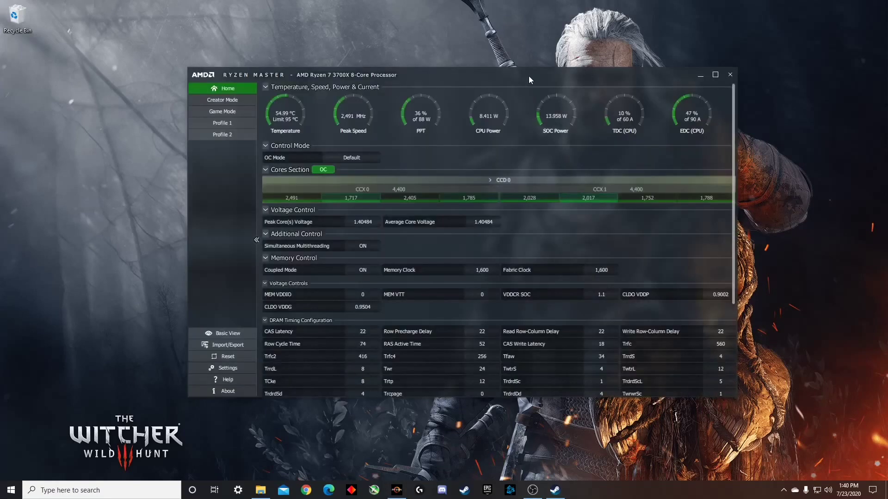
drag(528, 72, 518, 57)
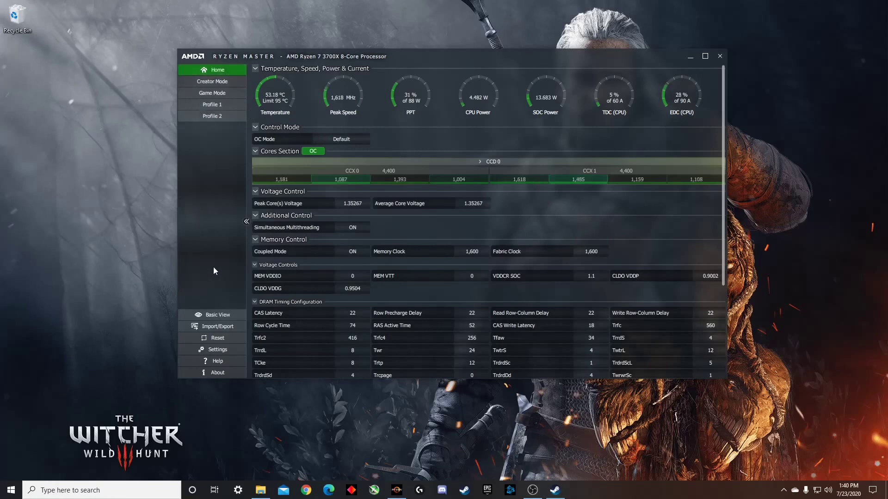
click(214, 314)
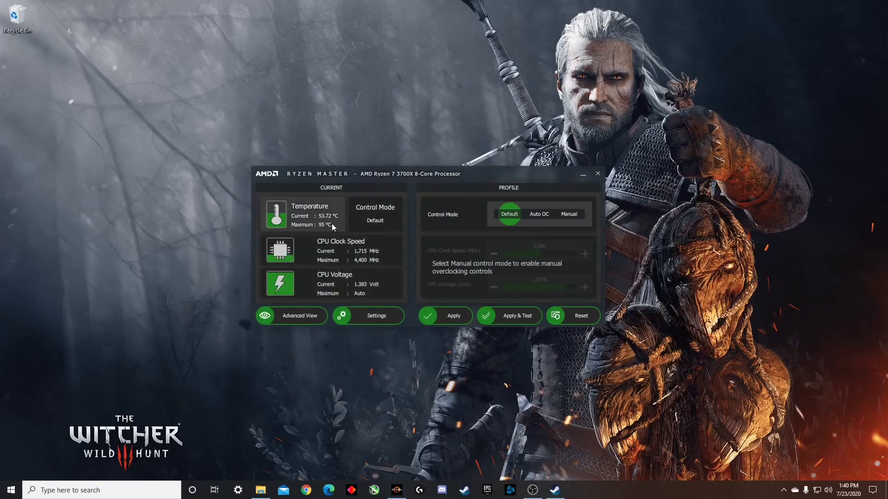
- Close Ryzen Master and move the MSI Afterburner window slightly right
click(597, 173)
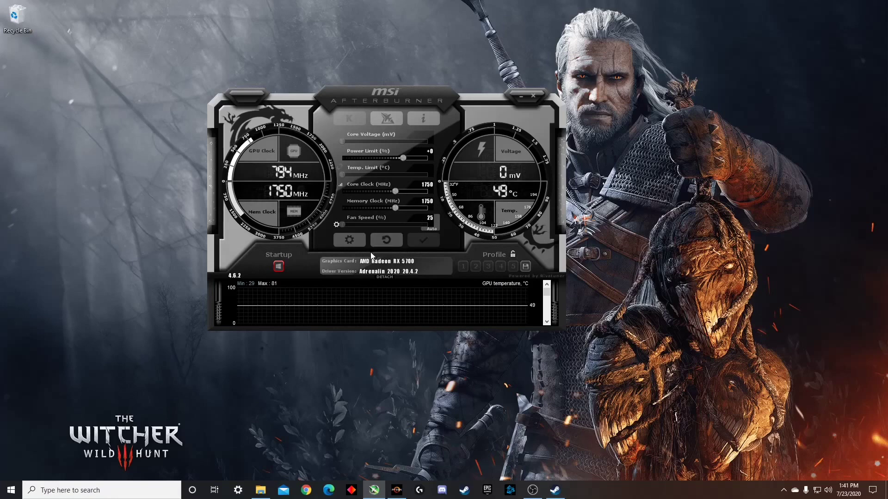
mouse_move(403, 95)
mouse_down()
mouse_move(469, 100)
mouse_move(451, 113)
mouse_up()
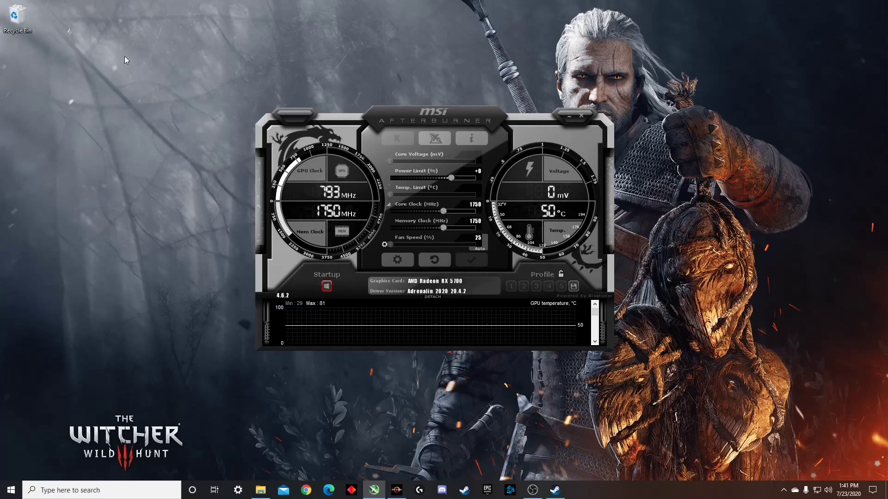
- Toggle GPU temperature 2 and its on-screen display option under Monitoring, then apply and close
mouse_move(430, 323)
click(398, 259)
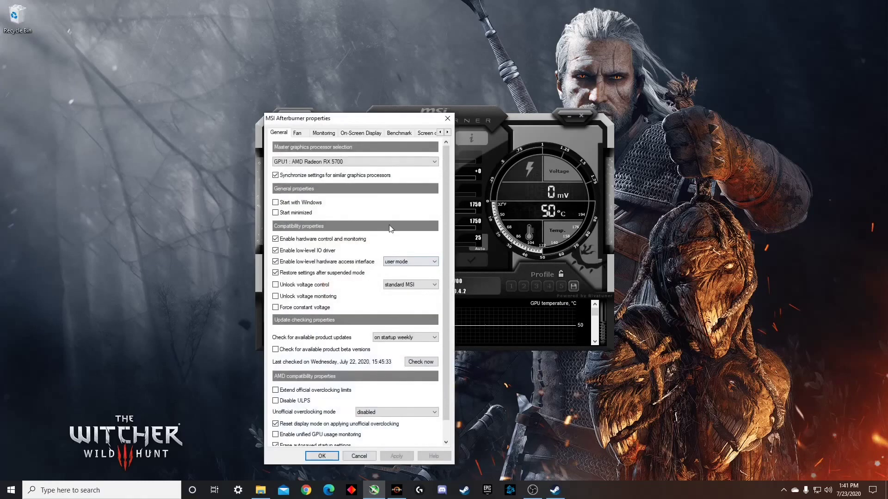
click(324, 135)
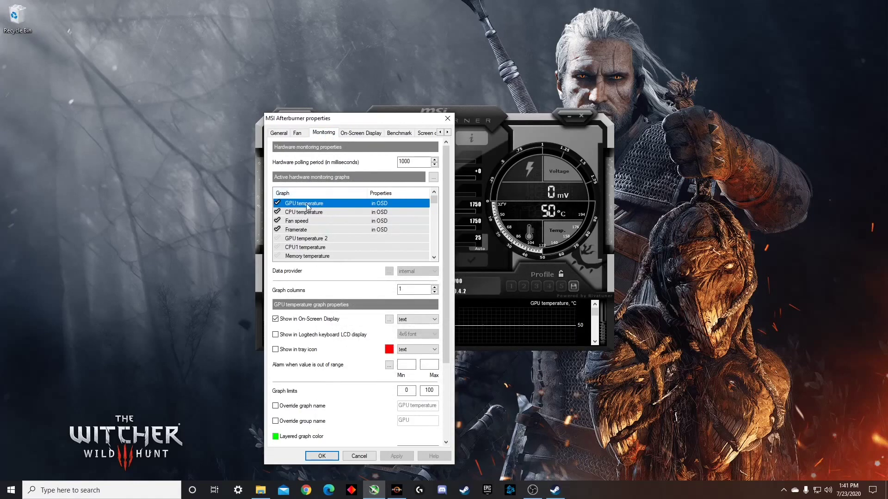
scroll(301, 215, down, 3)
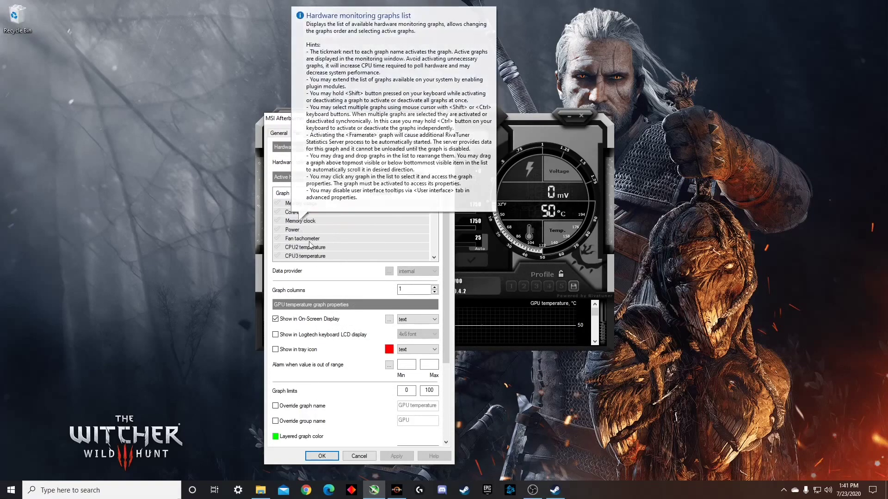
scroll(316, 254, down, 5)
scroll(315, 243, down, 3)
scroll(313, 228, down, 2)
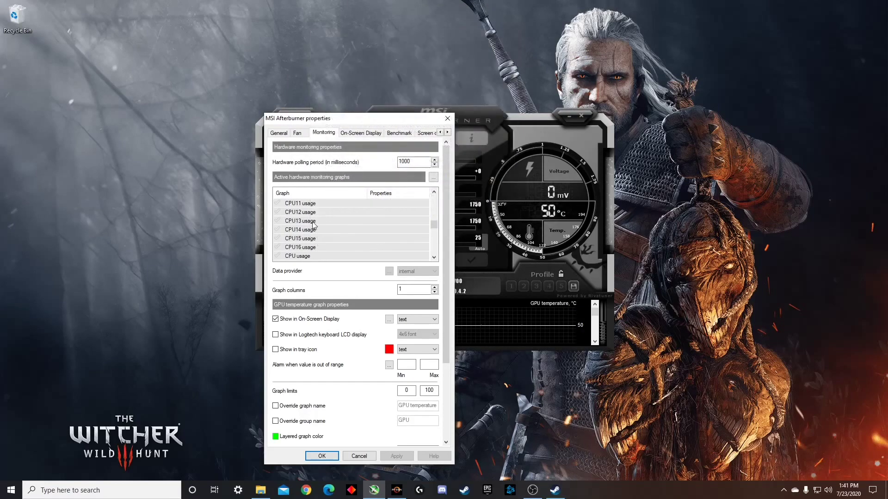
scroll(313, 251, down, 1)
scroll(312, 251, up, 5)
scroll(312, 252, up, 5)
scroll(312, 254, up, 5)
scroll(310, 254, up, 5)
scroll(312, 252, up, 1)
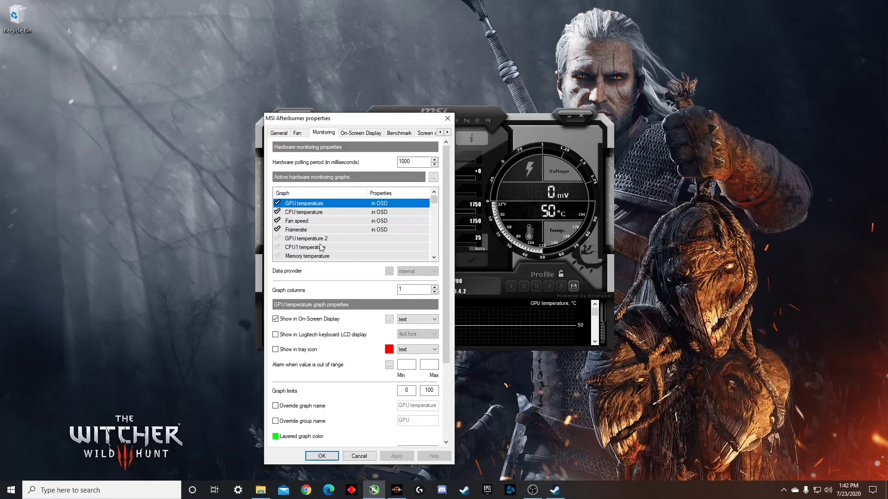
click(277, 239)
click(295, 241)
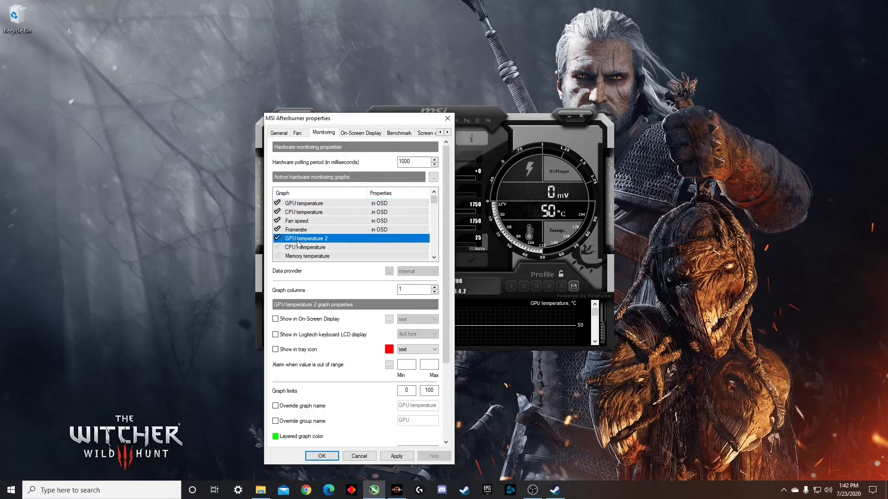
click(276, 319)
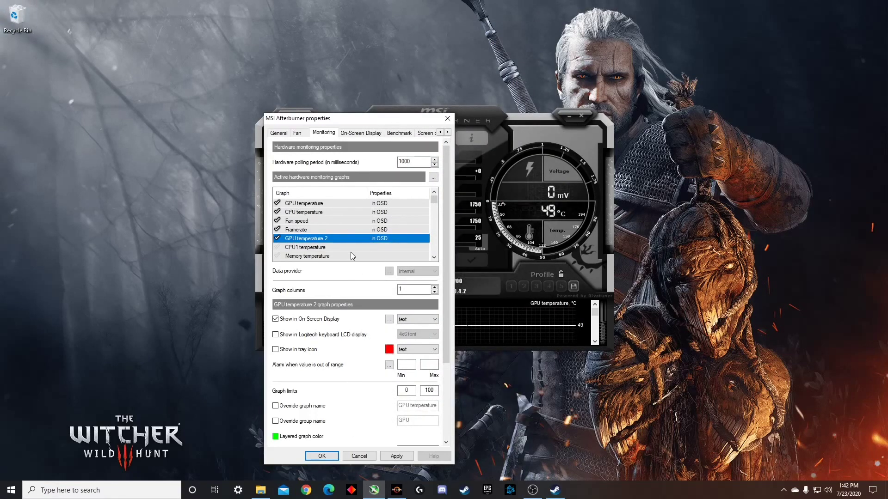
click(277, 237)
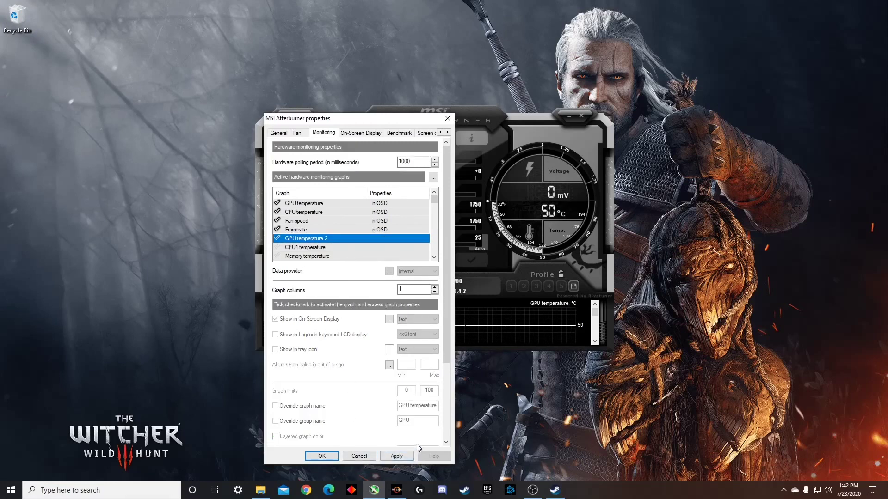
click(396, 456)
click(326, 455)
click(784, 489)
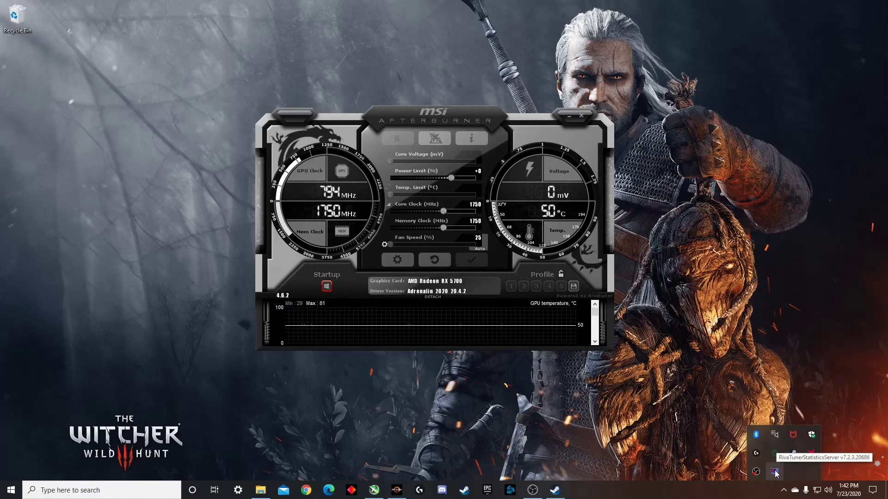
- Switch RivaTuner's overlay to Raster 3D rendering, fine-tune its text zoom, and close RivaTuner
click(775, 472)
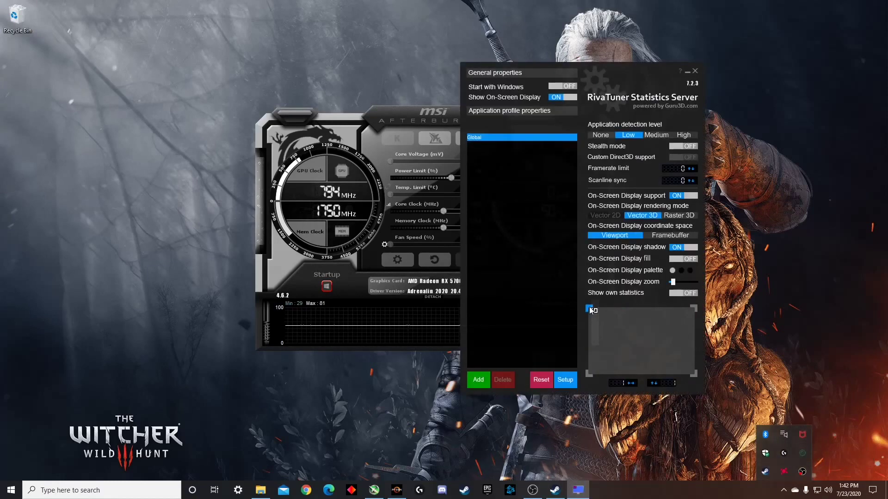
click(587, 321)
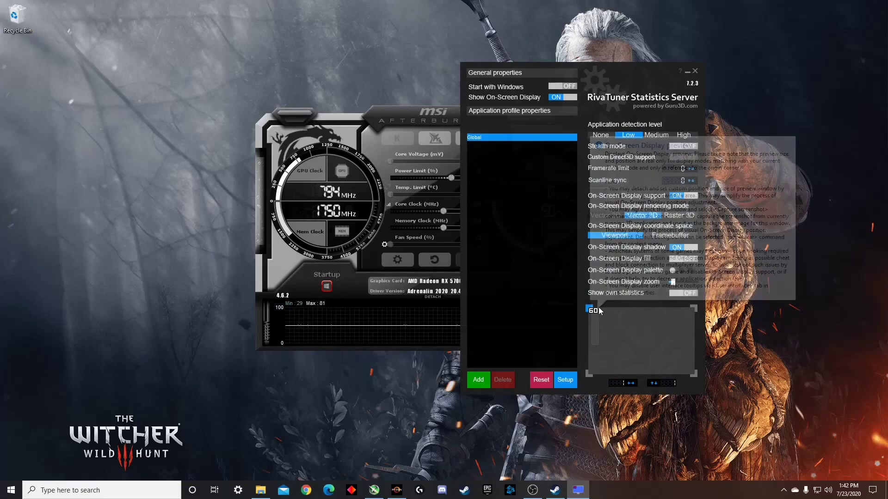
drag(673, 282, 678, 284)
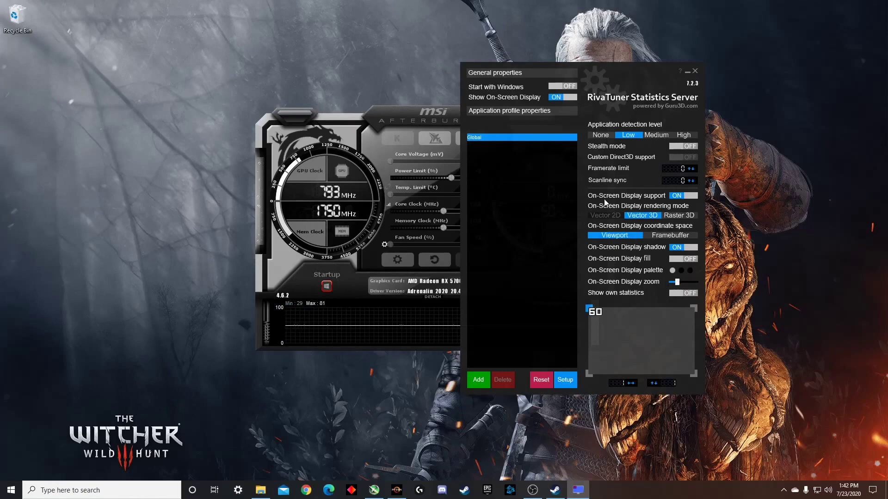
click(677, 217)
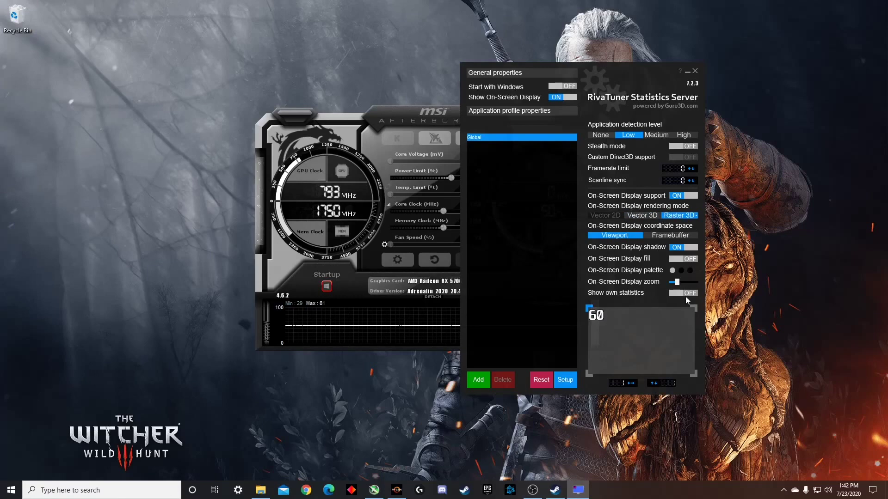
drag(677, 282, 675, 281)
click(694, 71)
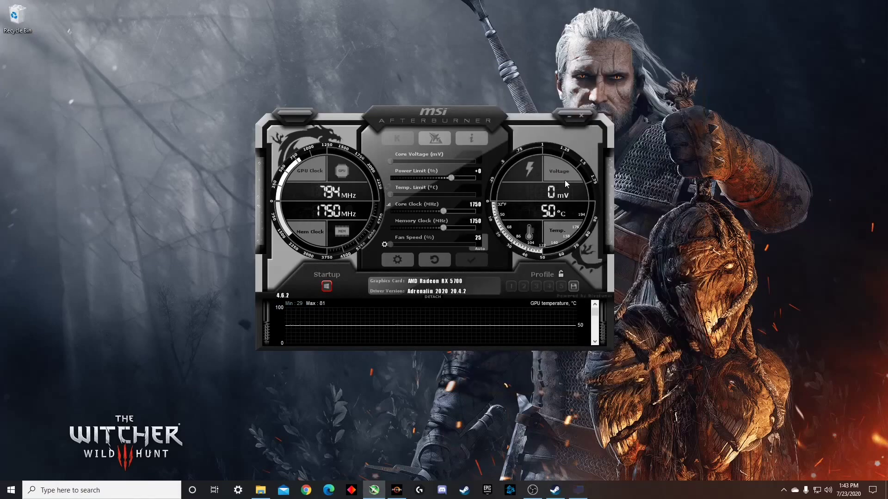
- Launch Modern Warfare, get past the Multiplayer menu popups, and request Quit to Desktop
click(511, 491)
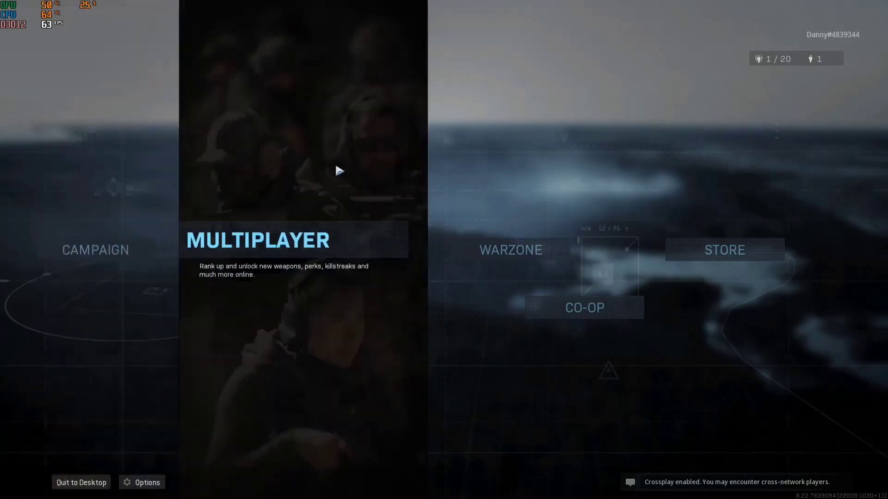
mouse_move(371, 192)
click(400, 202)
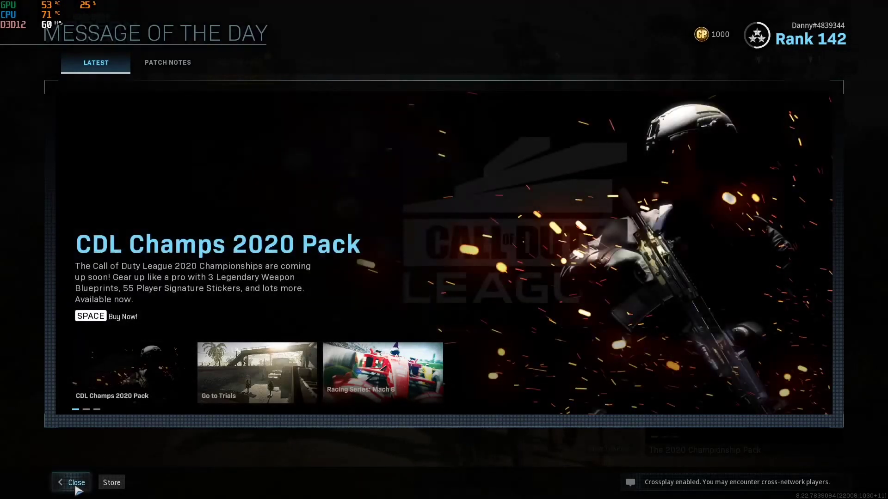
click(77, 484)
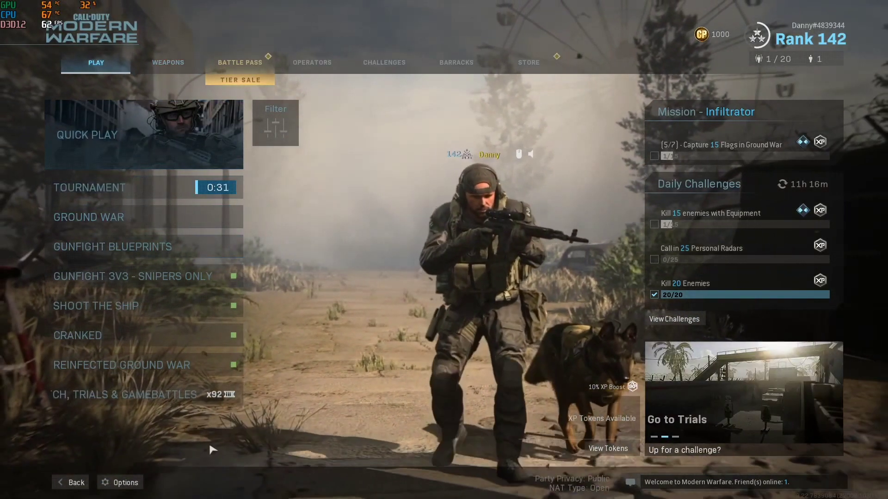
click(69, 482)
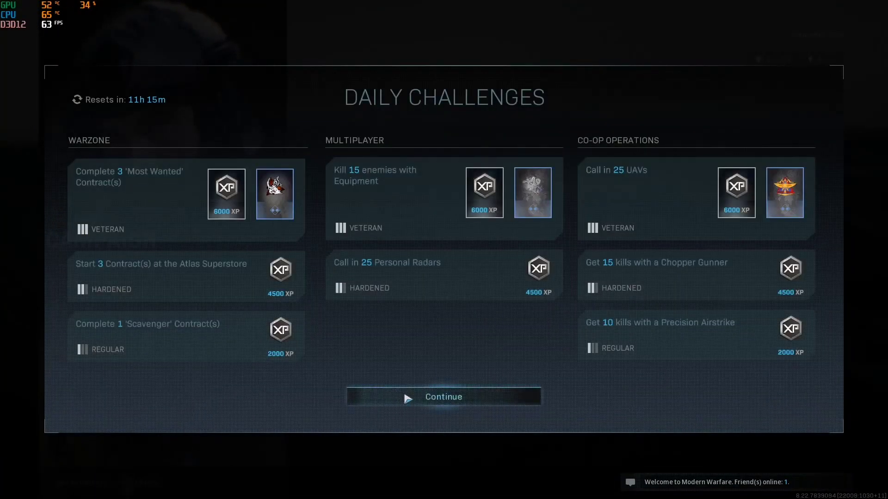
click(407, 399)
click(97, 483)
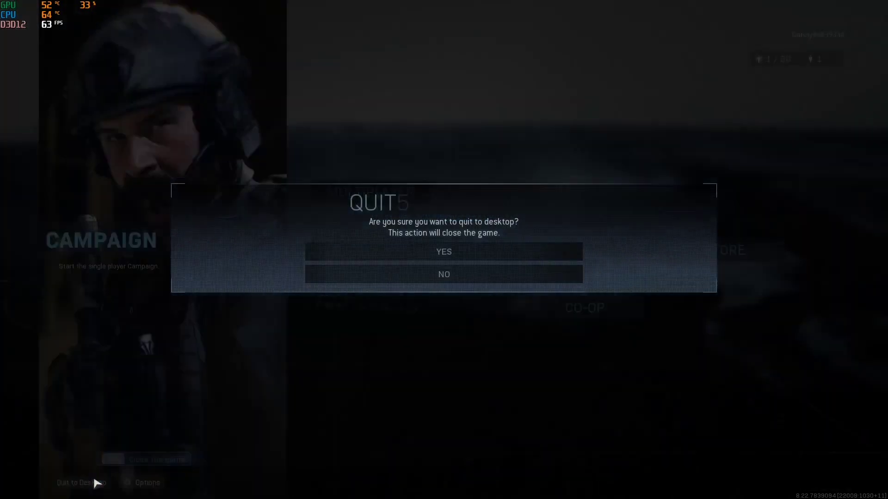
- Confirm quitting Modern Warfare, close Battle.net, and minimize MSI Afterburner
click(486, 256)
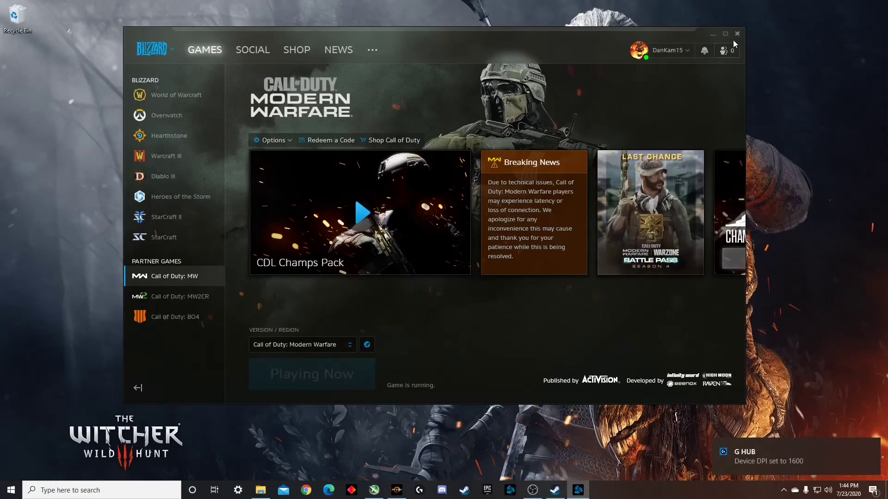
click(736, 34)
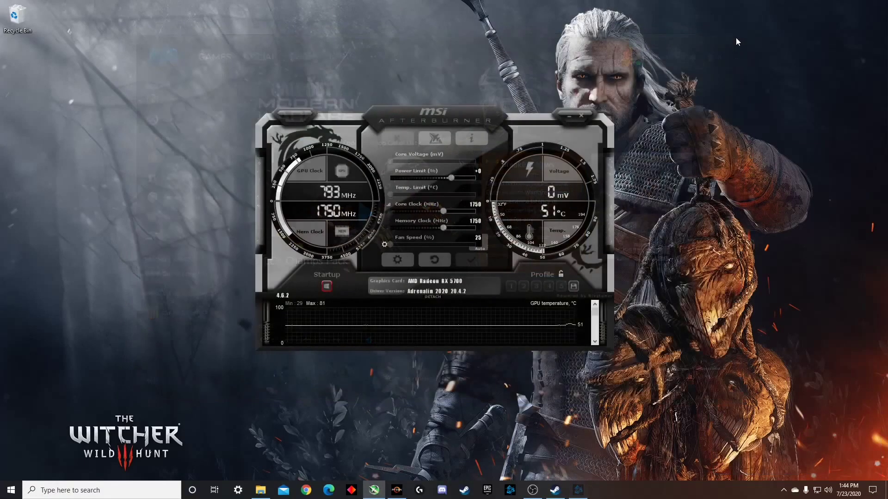
click(570, 116)
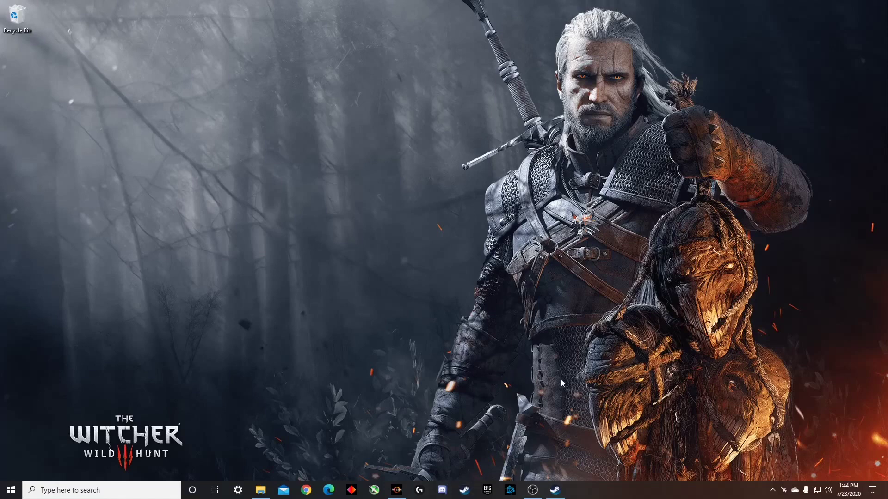
mouse_move(531, 491)
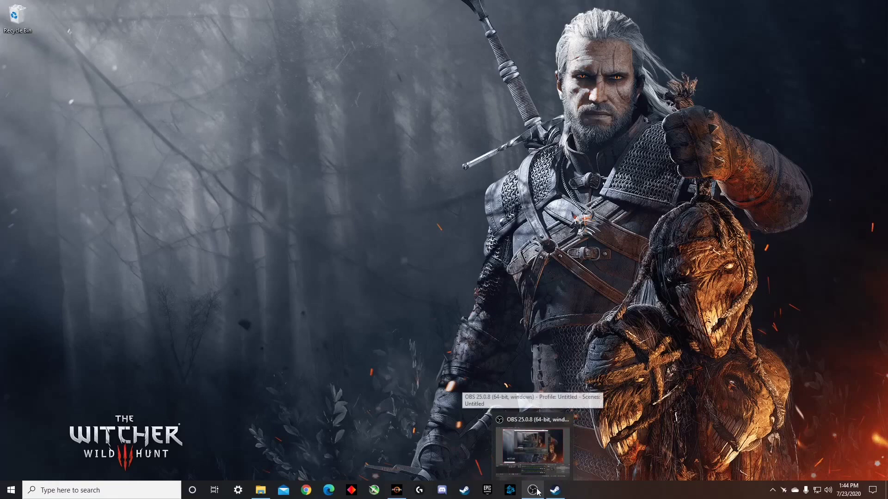
click(543, 457)
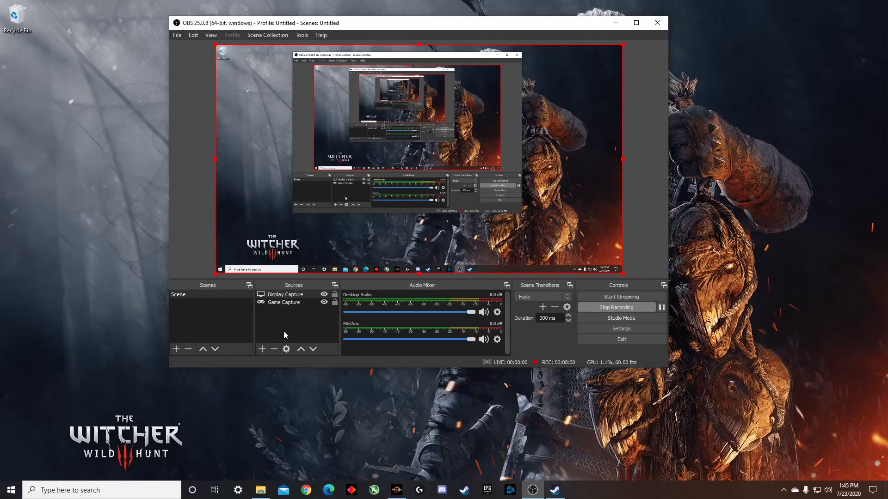
click(262, 349)
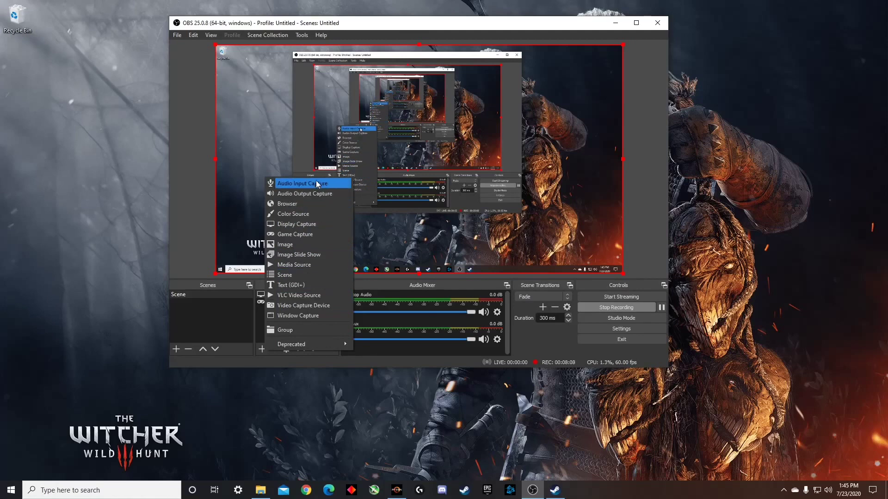
click(434, 27)
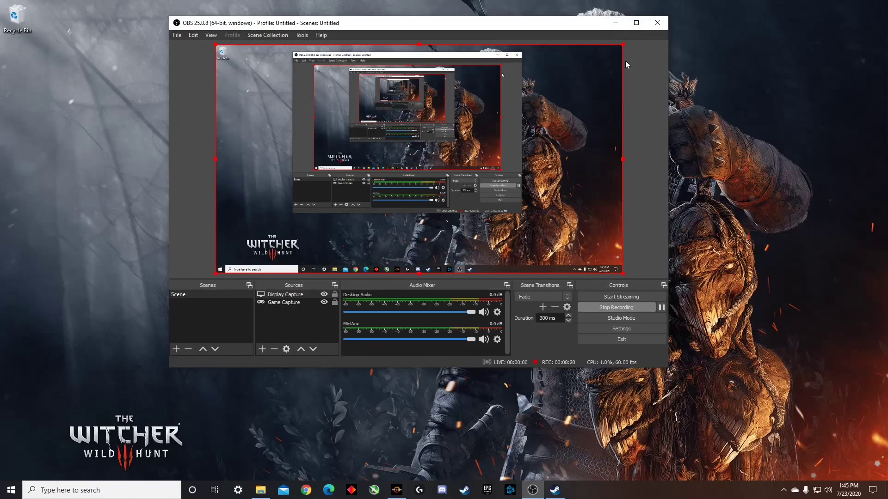
click(613, 23)
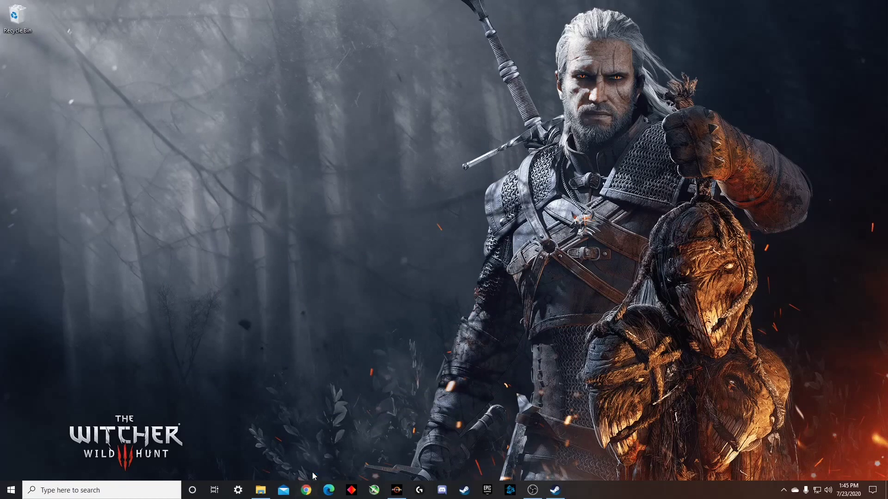
- Search Google in Chrome for 'rx 5700 drivers'
click(306, 491)
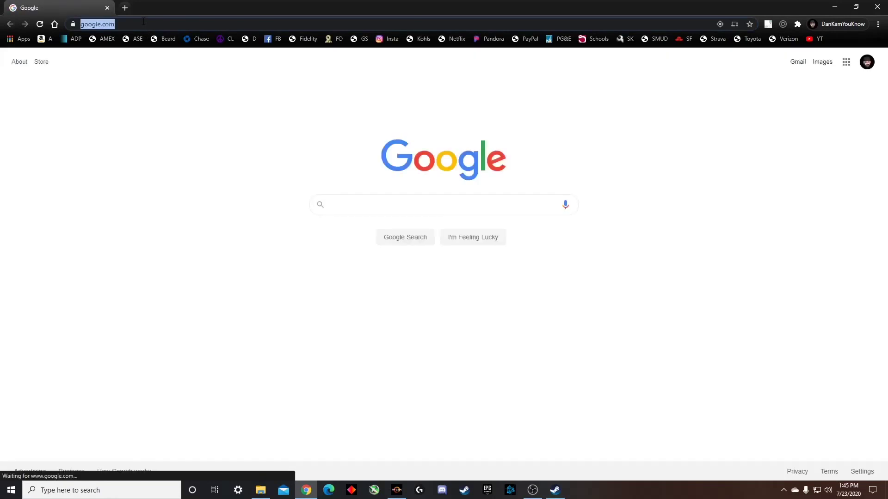
text(ex5700)
key(BackSpace)
key(BackSpace)
key(BackSpace)
text(r)
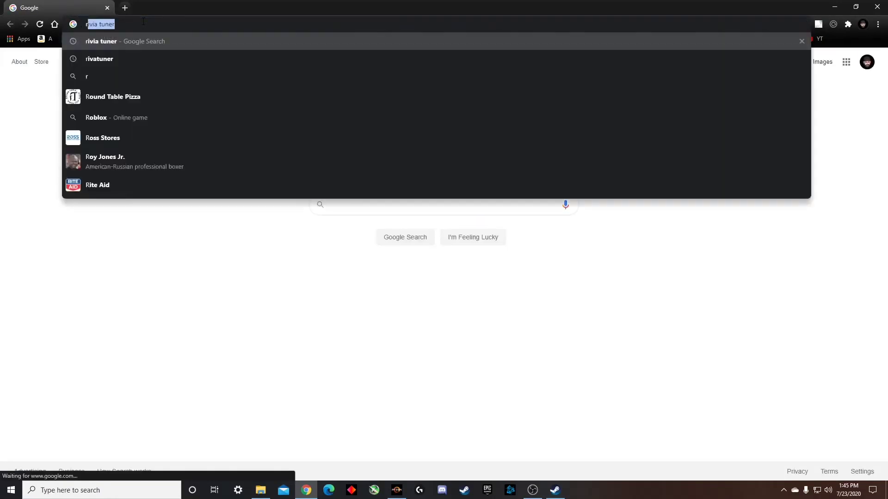
text(x5700 )
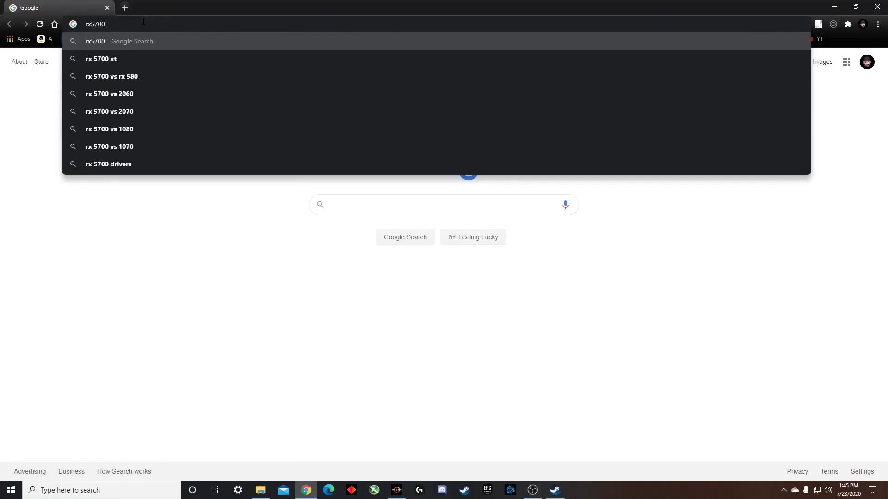
text(driver)
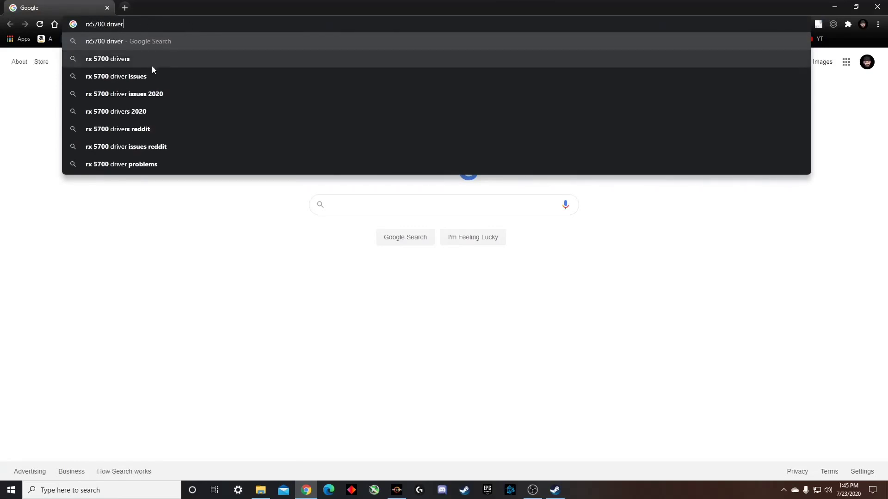
click(150, 64)
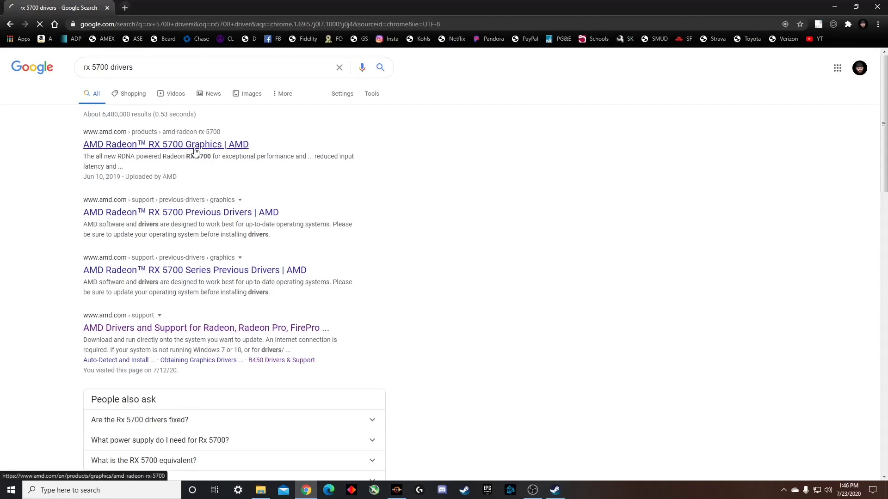
scroll(289, 237, down, 3)
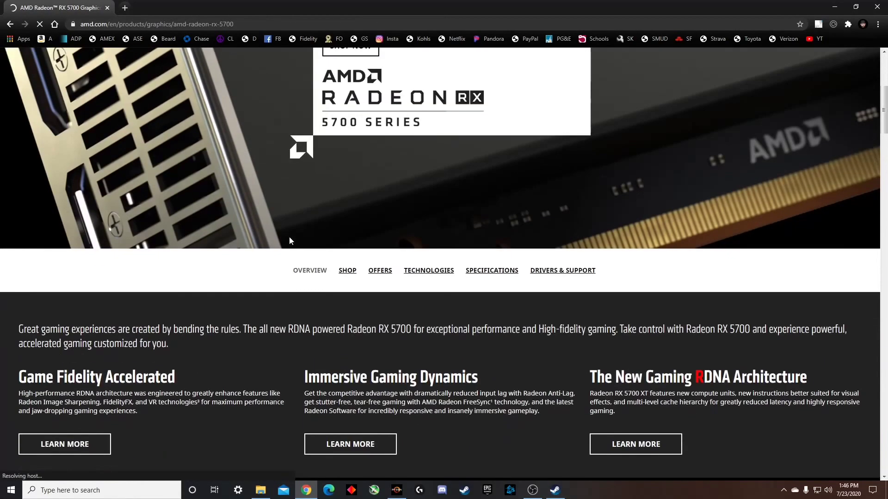
scroll(289, 240, down, 3)
scroll(388, 264, up, 5)
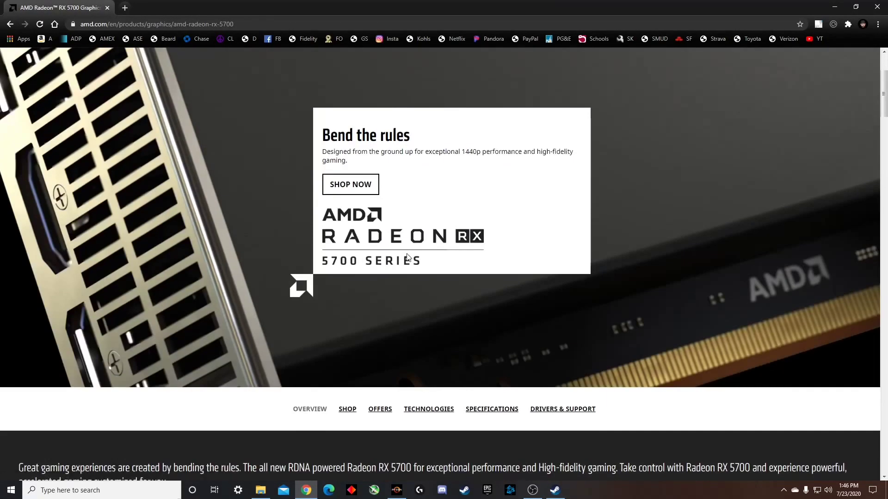
scroll(406, 258, up, 2)
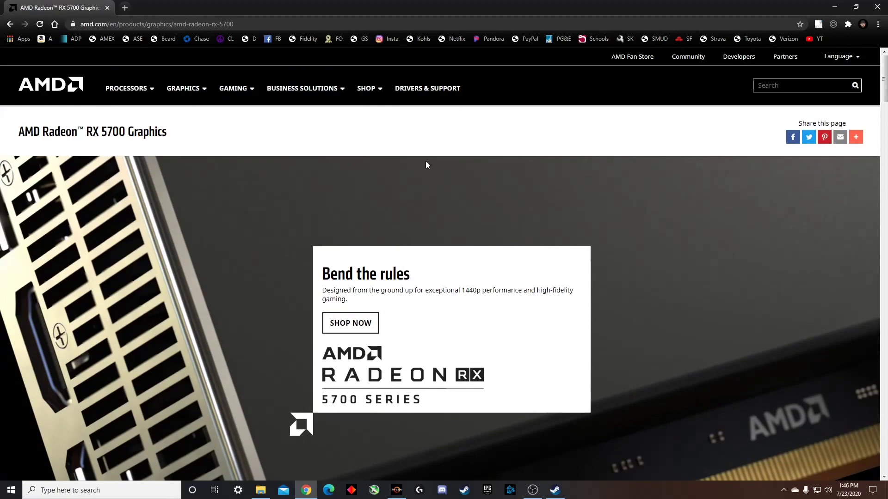
- On AMD's Drivers & Support page, select 5700 Series > RX 5700 Series > RX 5700
click(447, 90)
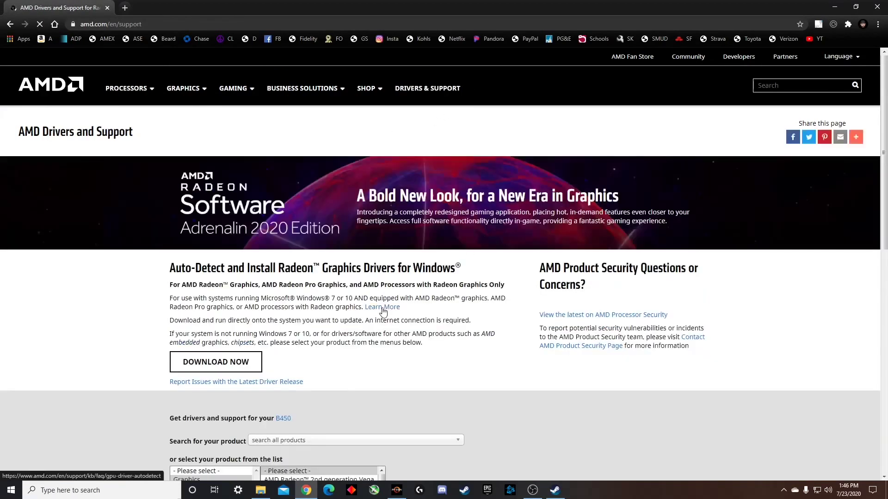
scroll(382, 310, down, 2)
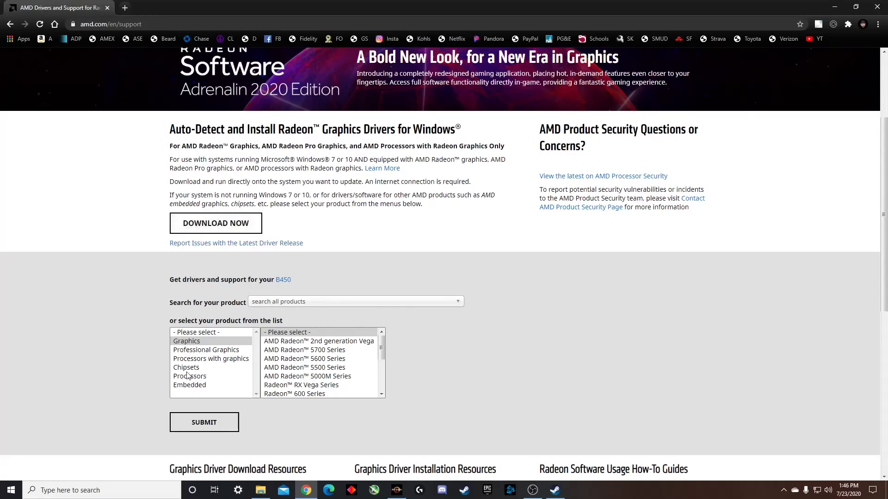
scroll(337, 361, down, 1)
scroll(322, 357, down, 1)
scroll(323, 358, down, 1)
scroll(315, 323, up, 1)
scroll(314, 323, up, 1)
scroll(315, 325, up, 1)
click(328, 305)
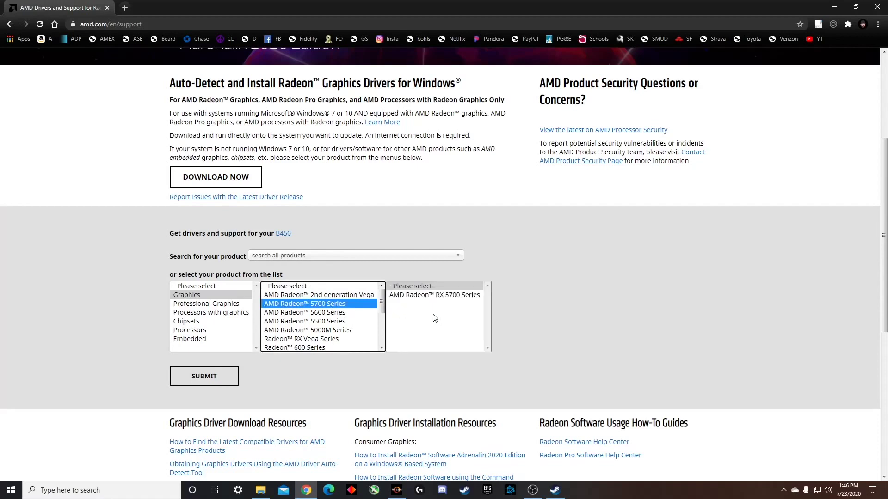
click(447, 296)
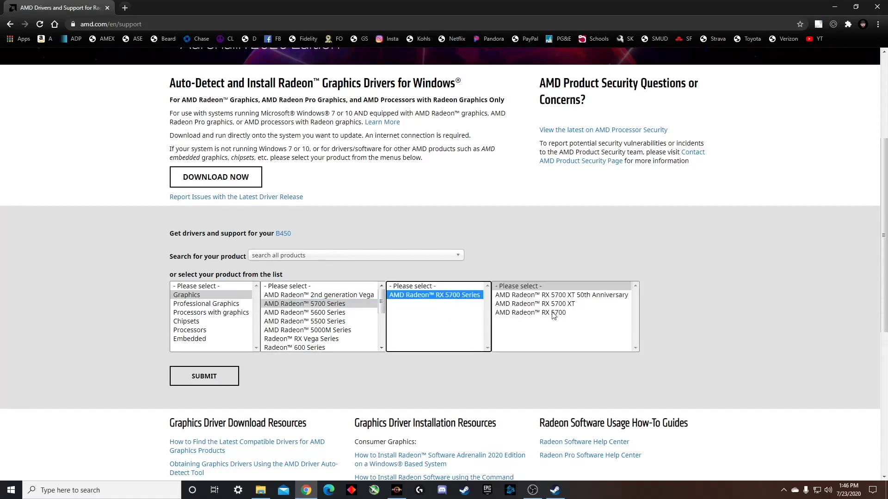
click(552, 314)
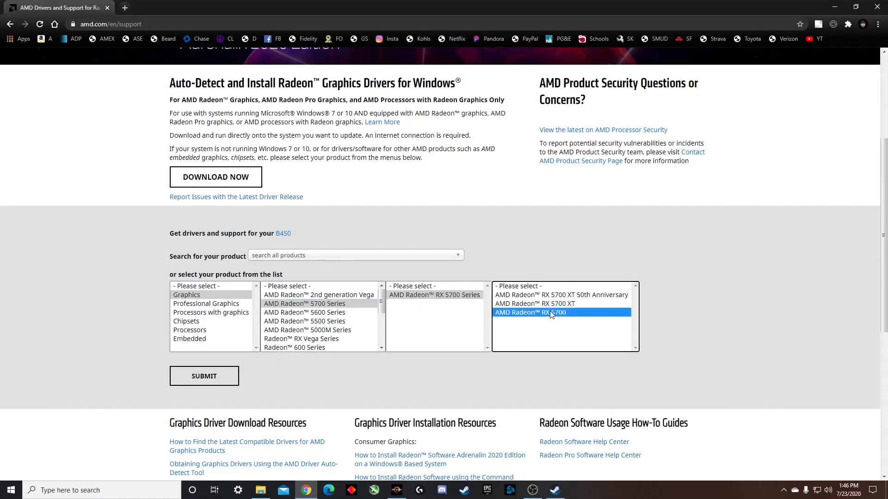
- Submit the RX 5700 choice and expand the Windows 10 64-Bit driver list
click(210, 380)
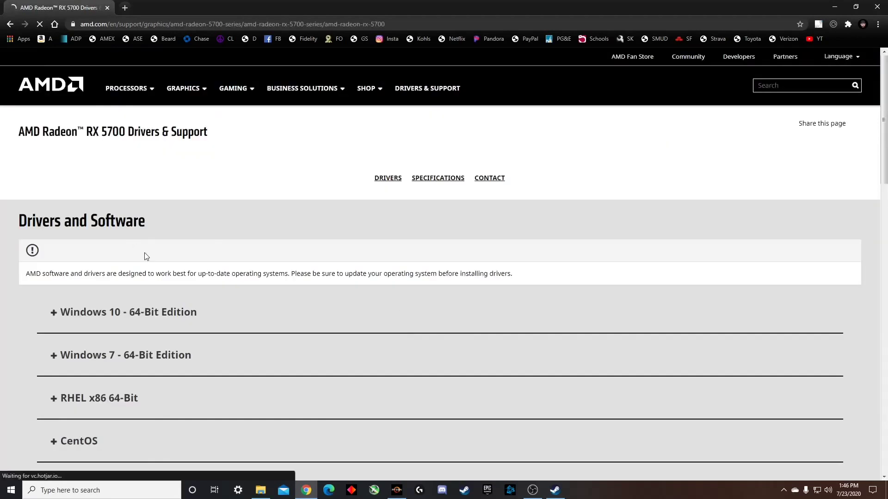
scroll(153, 260, down, 1)
click(74, 220)
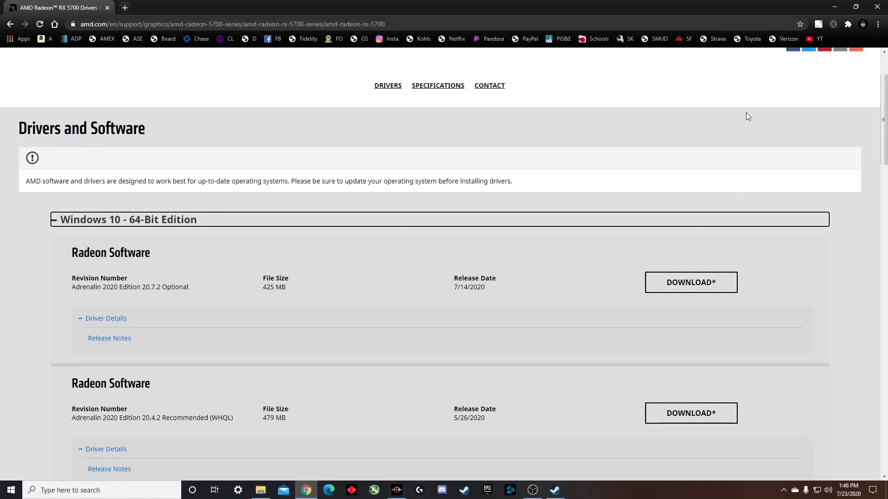
click(836, 6)
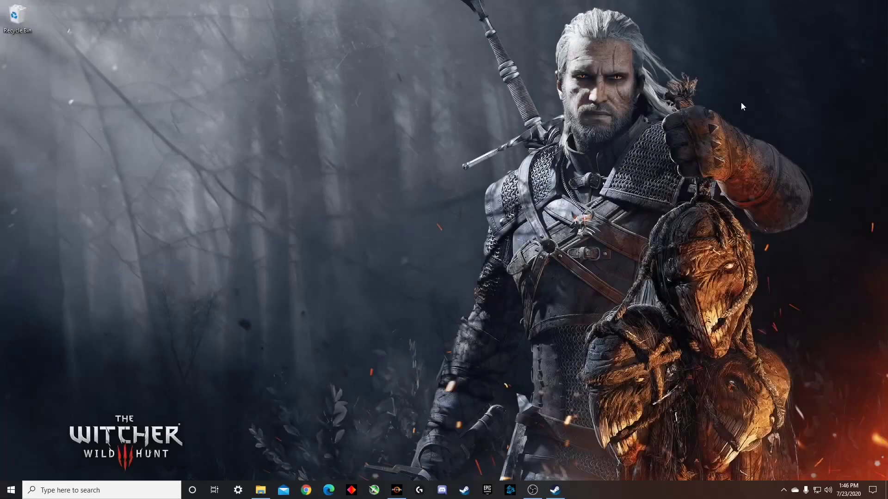